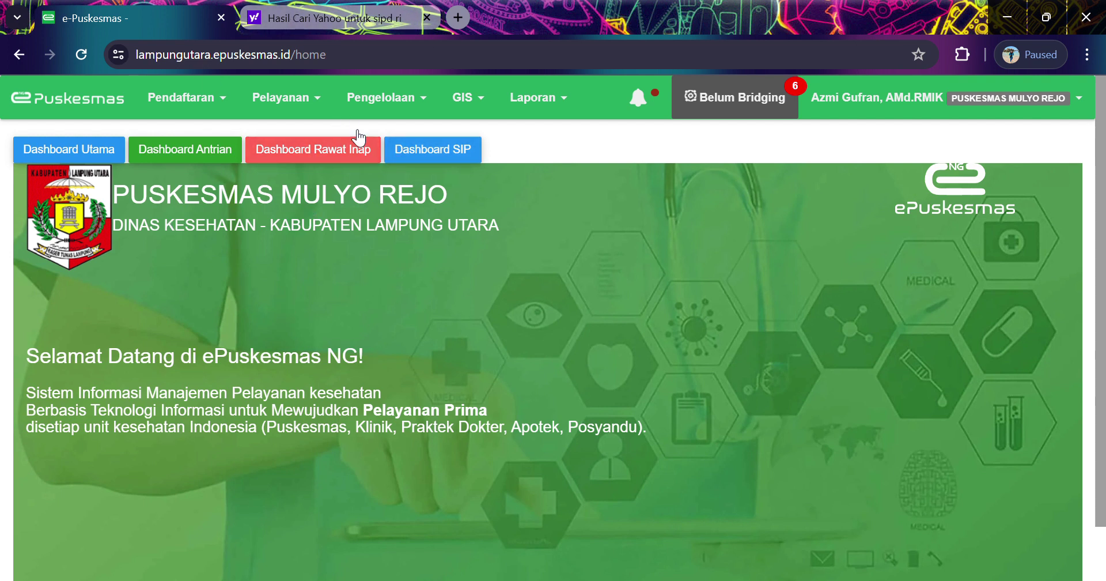
# Step: Open the Obat master data list from the Pengelolaan section
pyautogui.click(411, 105)
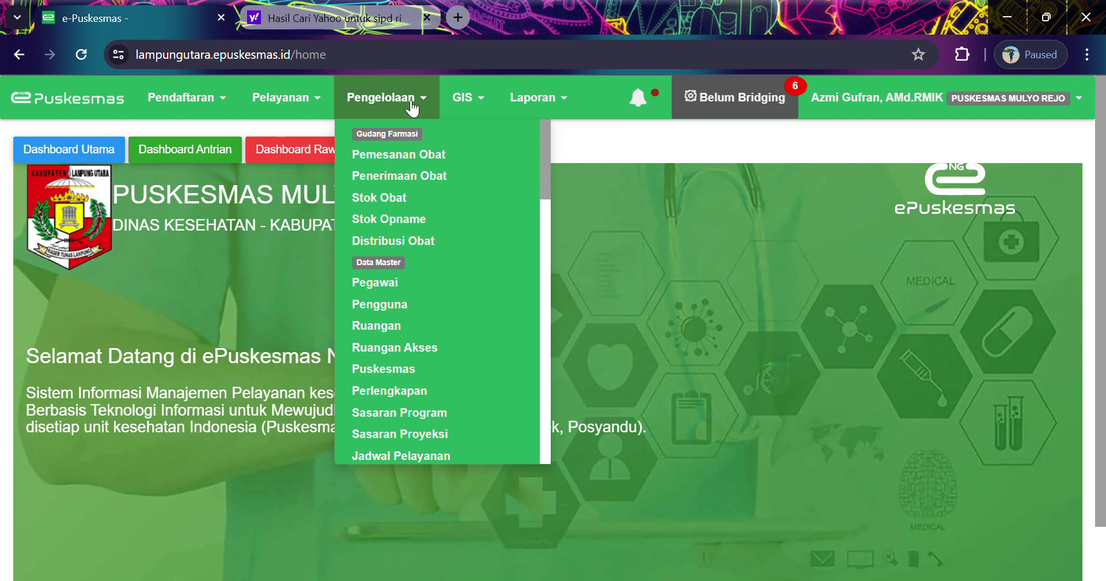
pyautogui.press('Down')
pyautogui.press('Down')
pyautogui.press('Down')
pyautogui.press('Down')
pyautogui.press('Down')
pyautogui.press('Down')
pyautogui.press('Down')
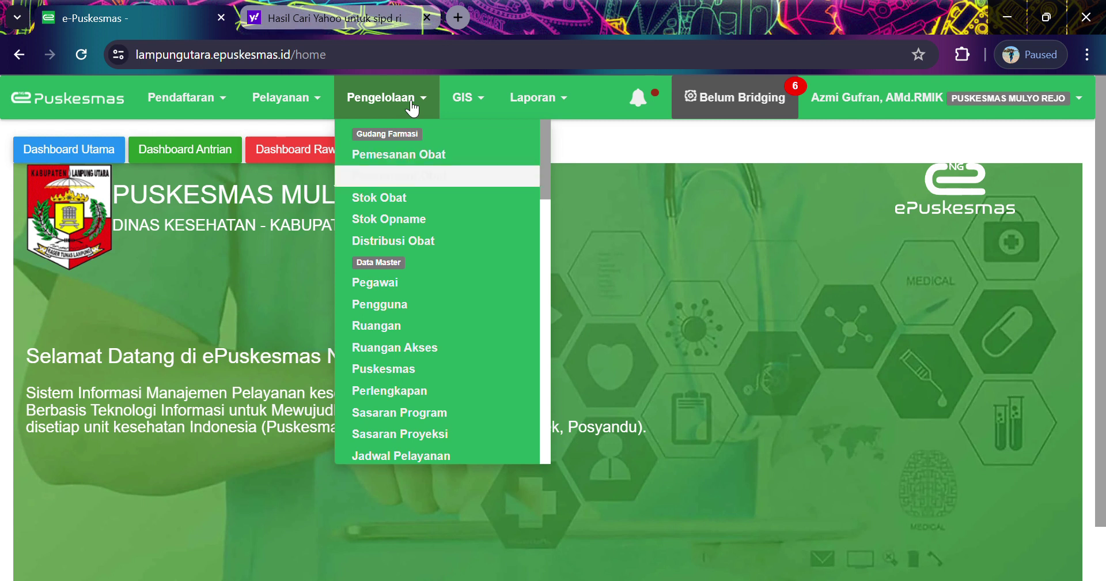
pyautogui.press('Down')
pyautogui.press('Down')
pyautogui.press('Down')
pyautogui.press('Down')
pyautogui.press('Down')
pyautogui.press('Down')
pyautogui.press('Down')
pyautogui.press('Down')
pyautogui.press('Down')
pyautogui.press('Down')
pyautogui.press('Down')
pyautogui.press('Down')
pyautogui.press('Down')
pyautogui.press('Down')
pyautogui.press('Down')
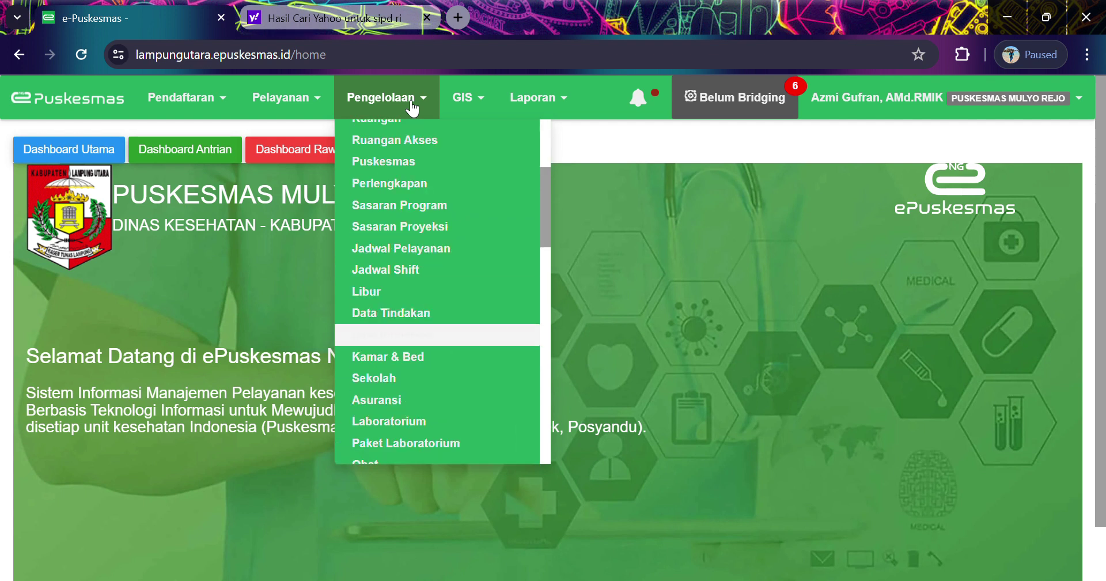
pyautogui.press('Down')
pyautogui.press('Down')
pyautogui.press('Down')
pyautogui.press('Down')
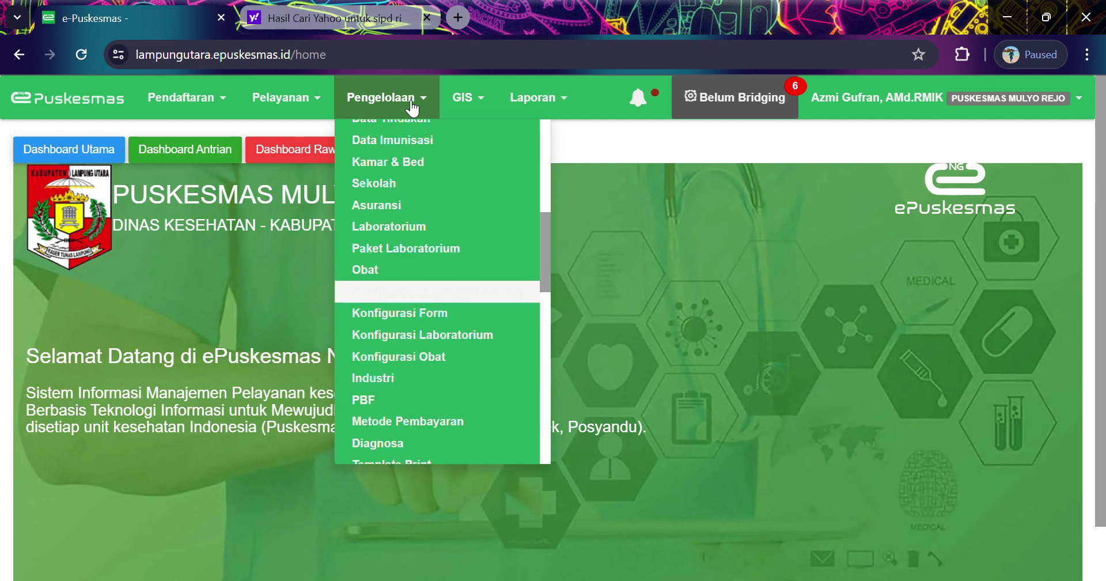
pyautogui.press('Up')
pyautogui.press('Up')
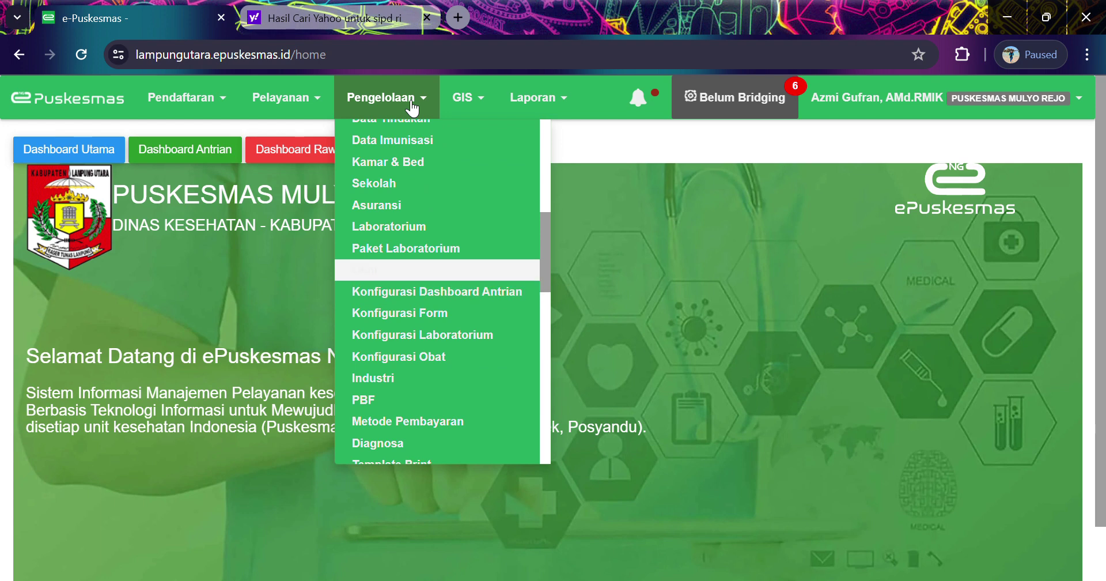
pyautogui.click(411, 273)
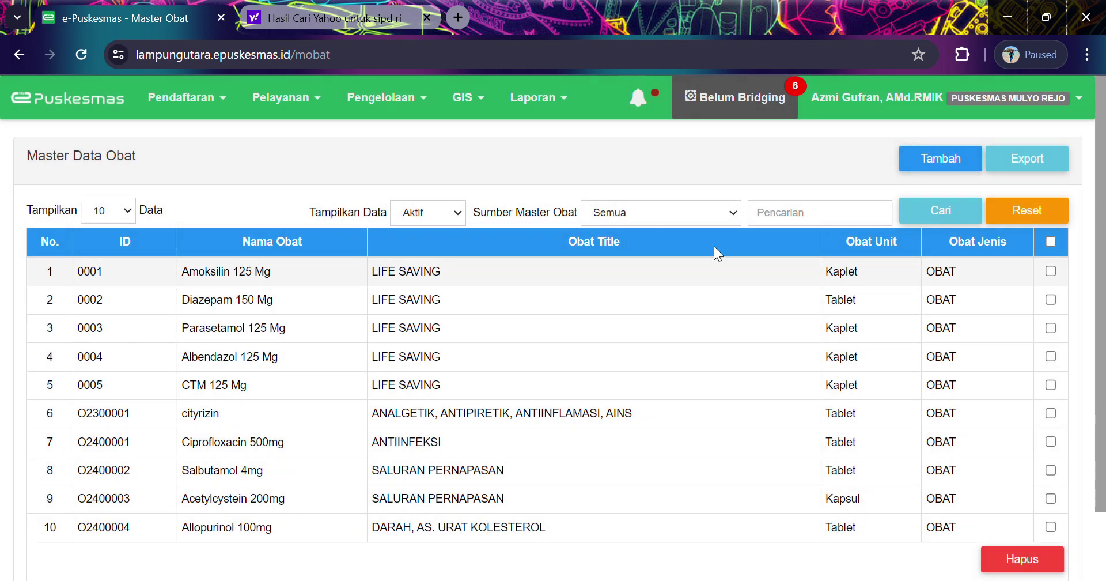
# Step: Search the master drug list for "para"
pyautogui.moveTo(1103, 137); pyautogui.dragTo(1098, 159)
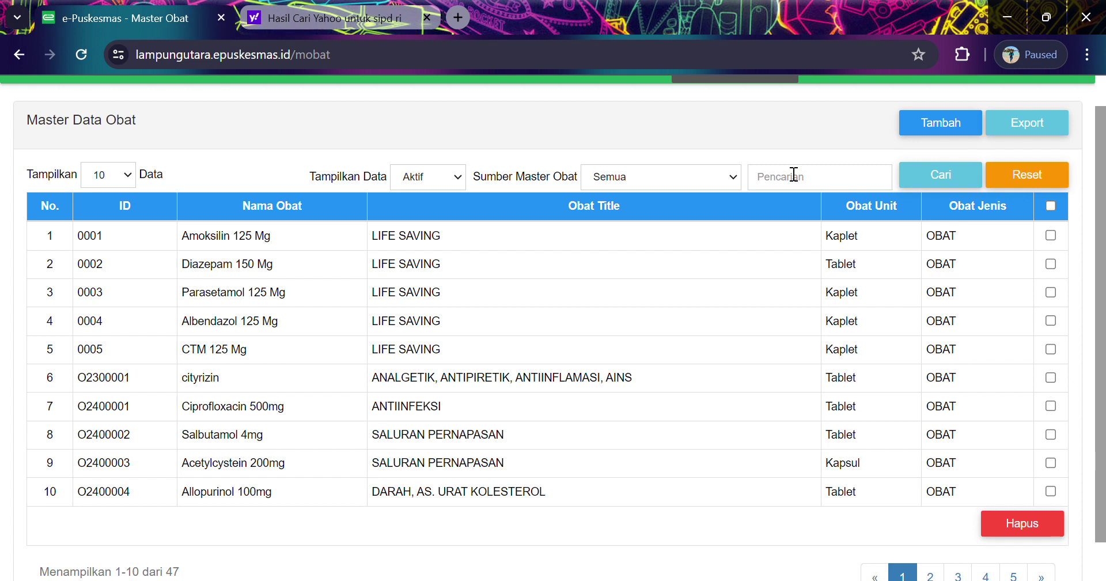
pyautogui.moveTo(1104, 307); pyautogui.dragTo(1104, 271)
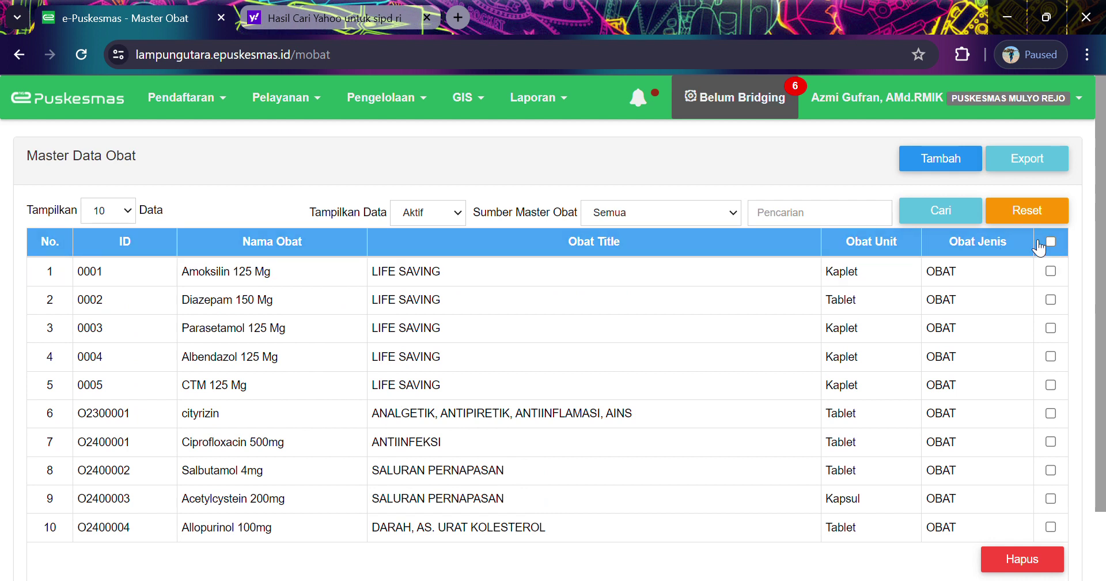
pyautogui.scroll(-2, 1103, 212)
pyautogui.scroll(-2, 973, 270)
pyautogui.scroll(1, 973, 271)
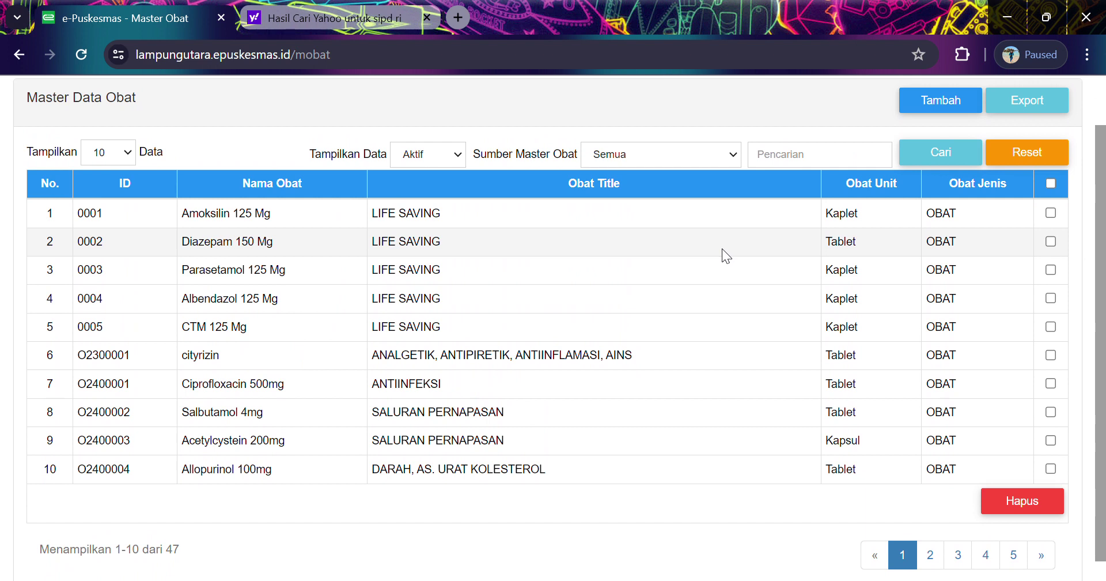
pyautogui.click(811, 167)
pyautogui.write('para')
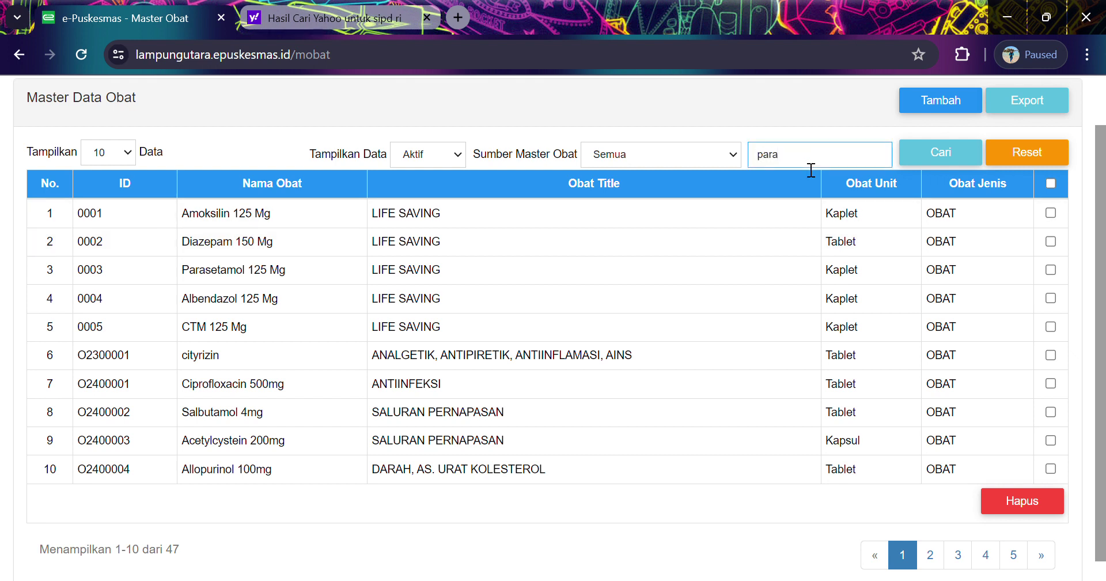
pyautogui.click(943, 157)
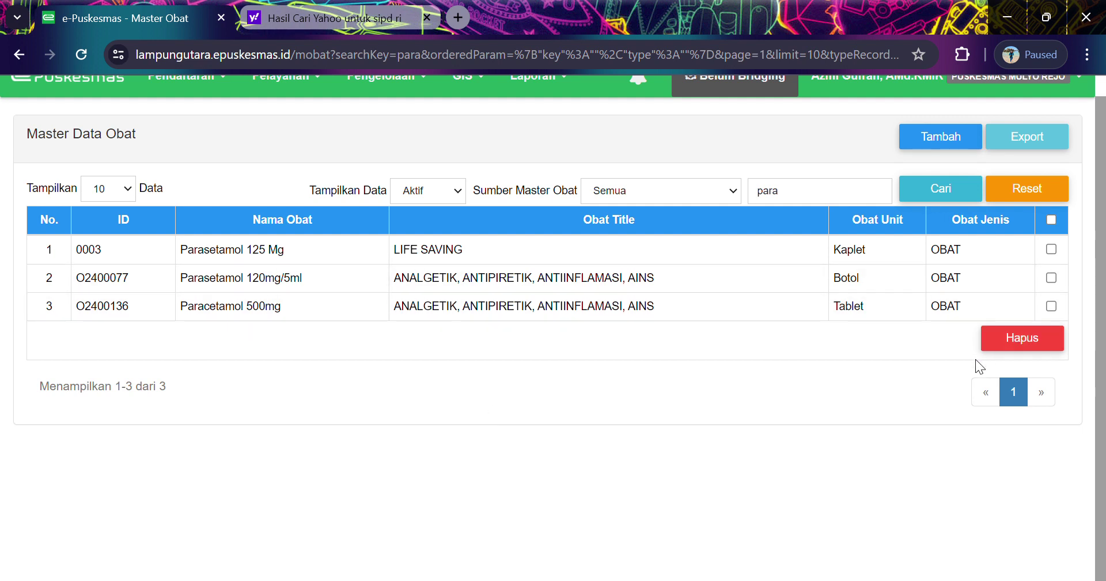
# Step: Mark the Parasetamol 120mg/5ml entry in the master drug search results
pyautogui.click(1052, 278)
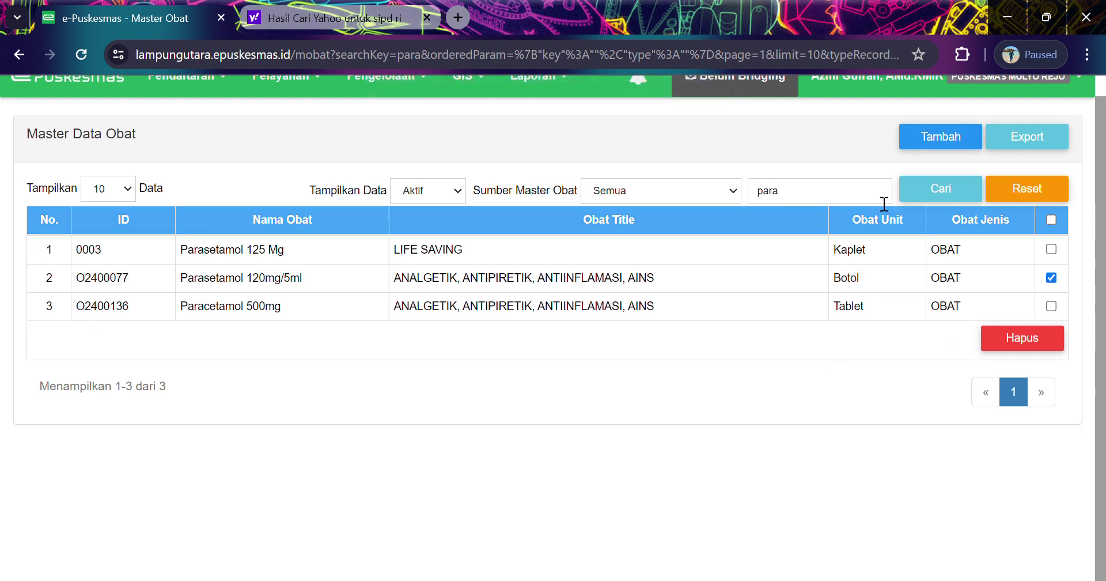
pyautogui.click(941, 188)
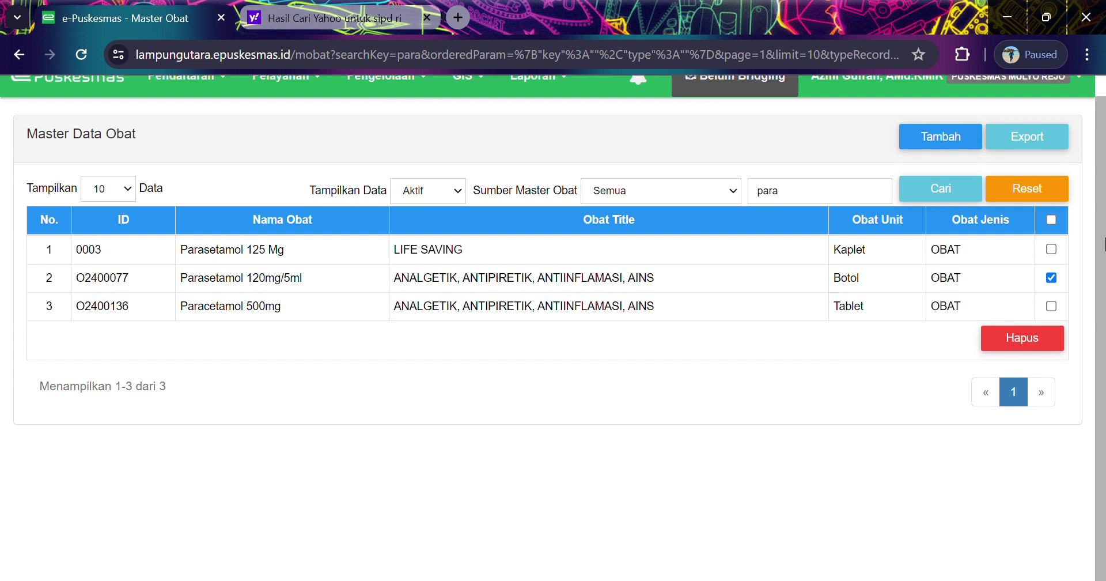
pyautogui.scroll(1, 1104, 242)
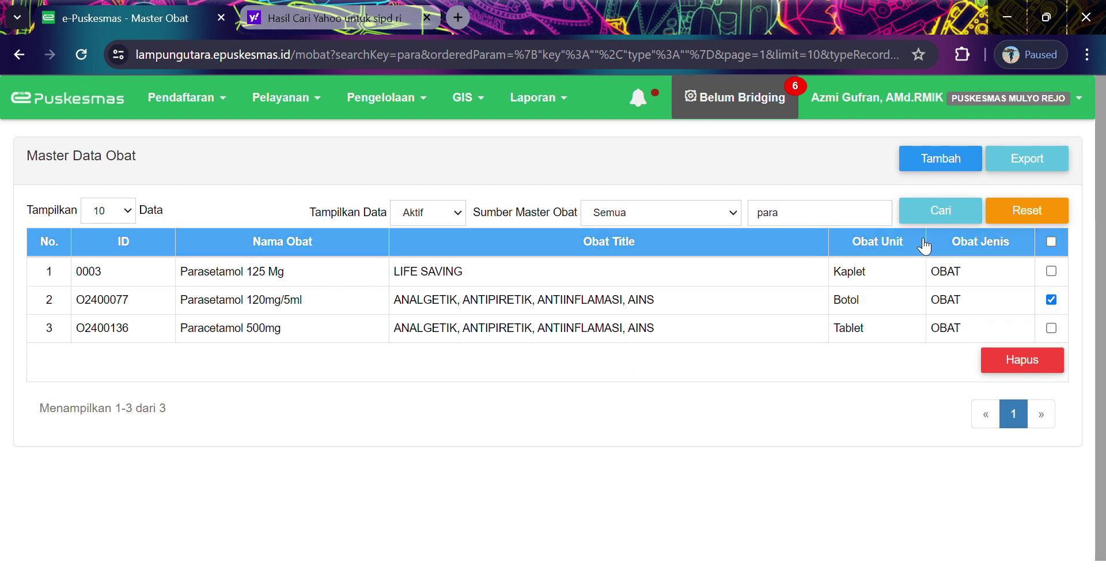
# Step: Start adding a new master drug and search the available drug data for "parac"
pyautogui.click(955, 169)
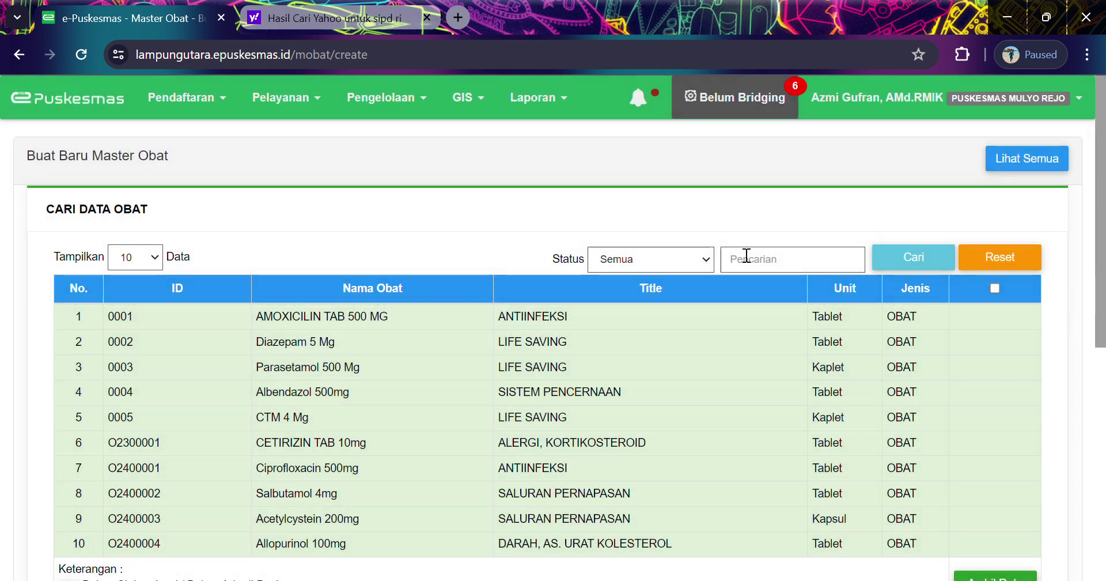
pyautogui.click(754, 259)
pyautogui.write('parac')
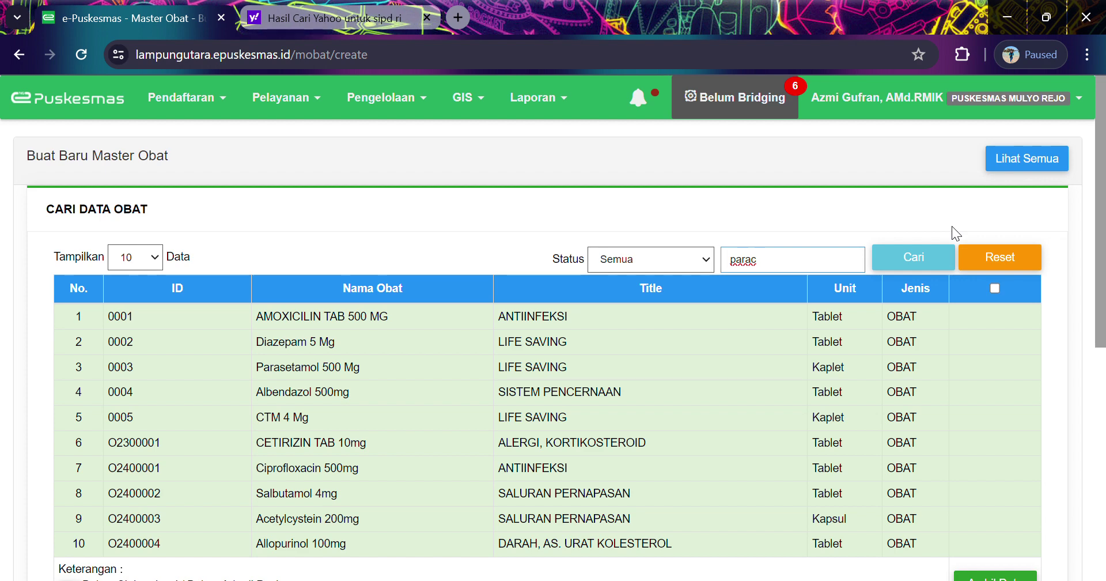
pyautogui.click(913, 263)
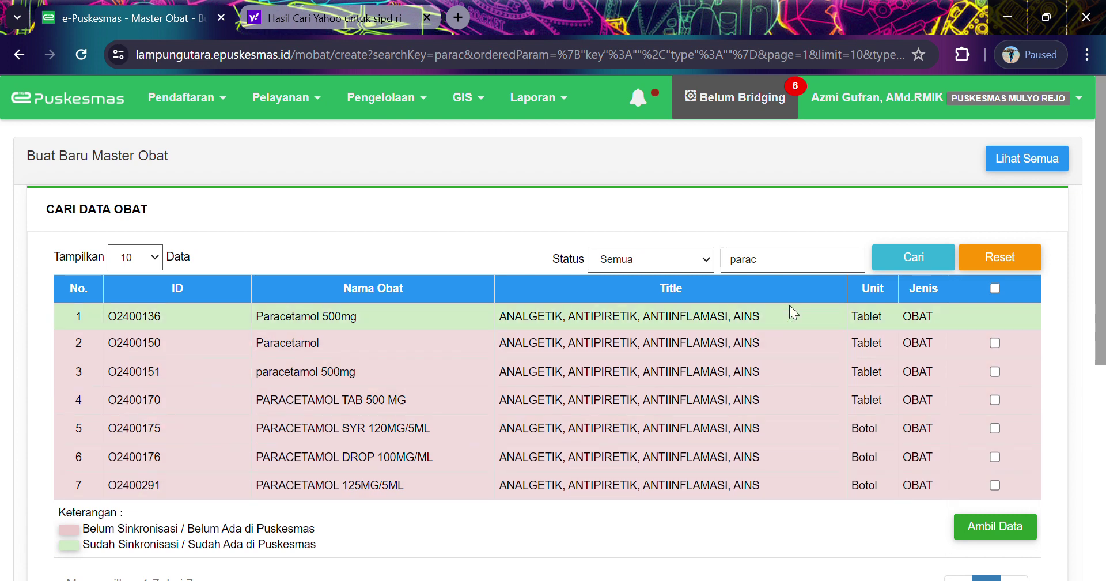
# Step: Broaden the available drug data search to "para"
pyautogui.click(802, 269)
pyautogui.press('BackSpace')
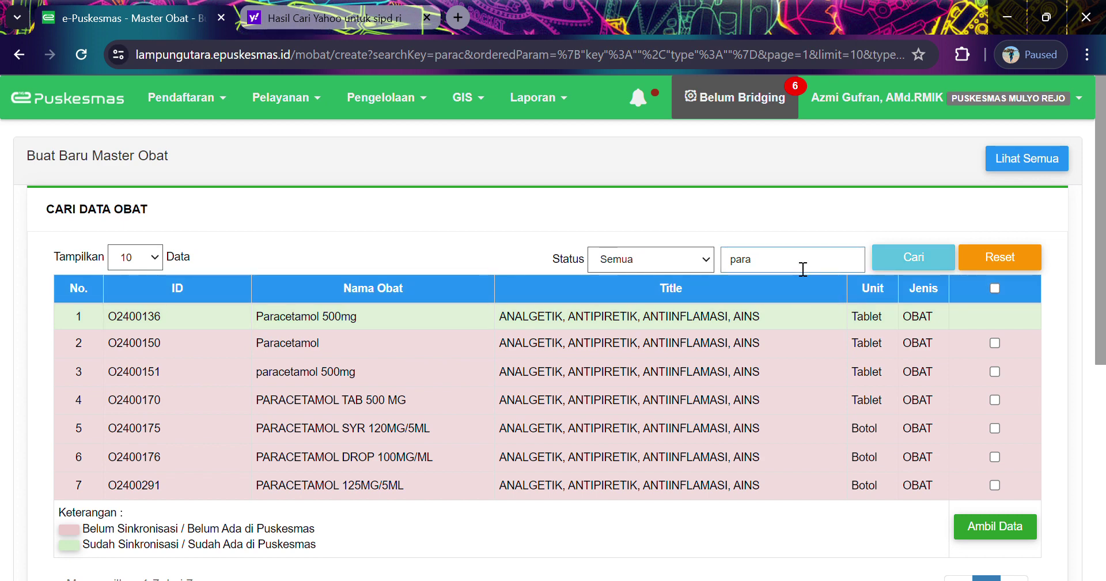
pyautogui.click(912, 262)
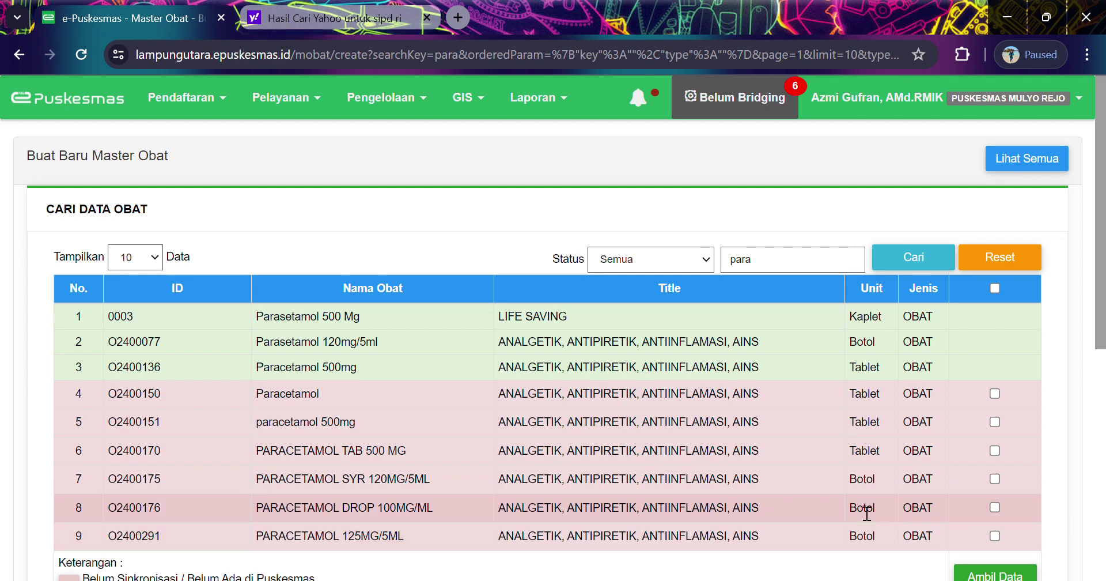
# Step: Select PARACETAMOL DROP 100MG/ML and pull its data into the Puskesmas master drug list
pyautogui.click(994, 507)
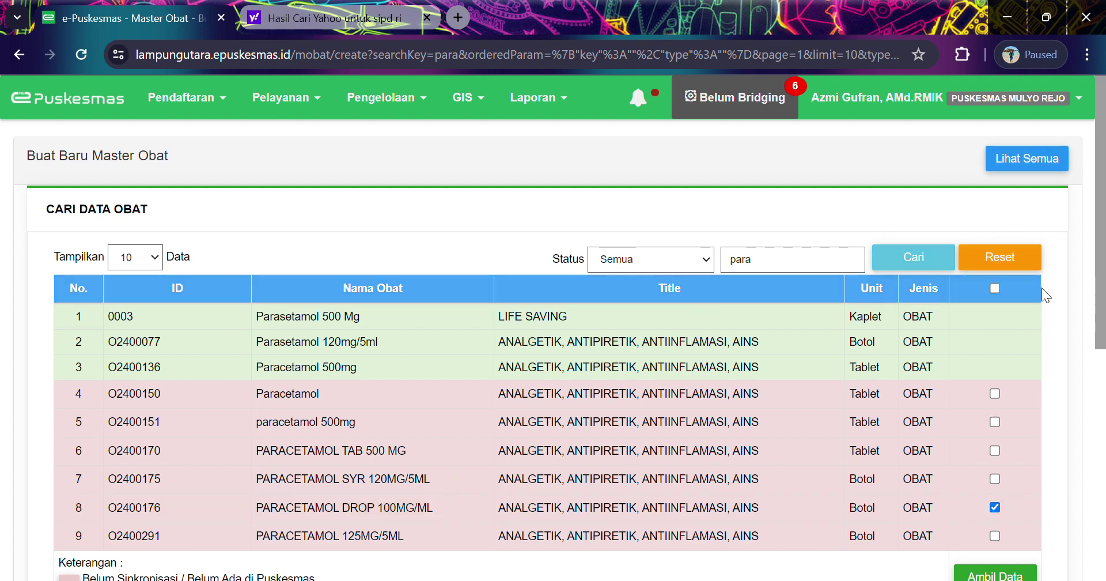
pyautogui.moveTo(1104, 329); pyautogui.dragTo(1104, 395)
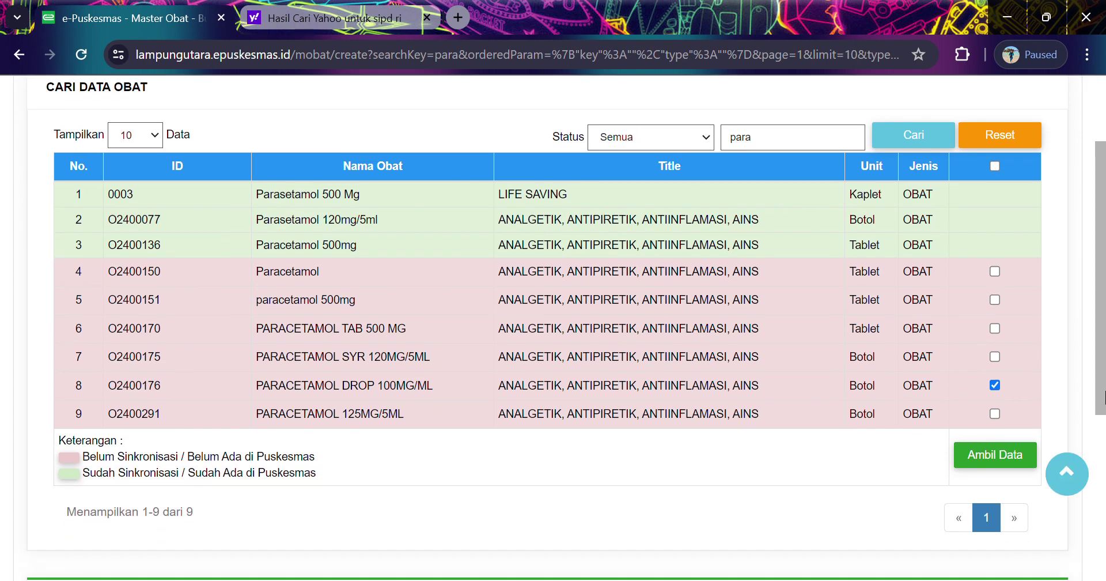
pyautogui.click(1019, 458)
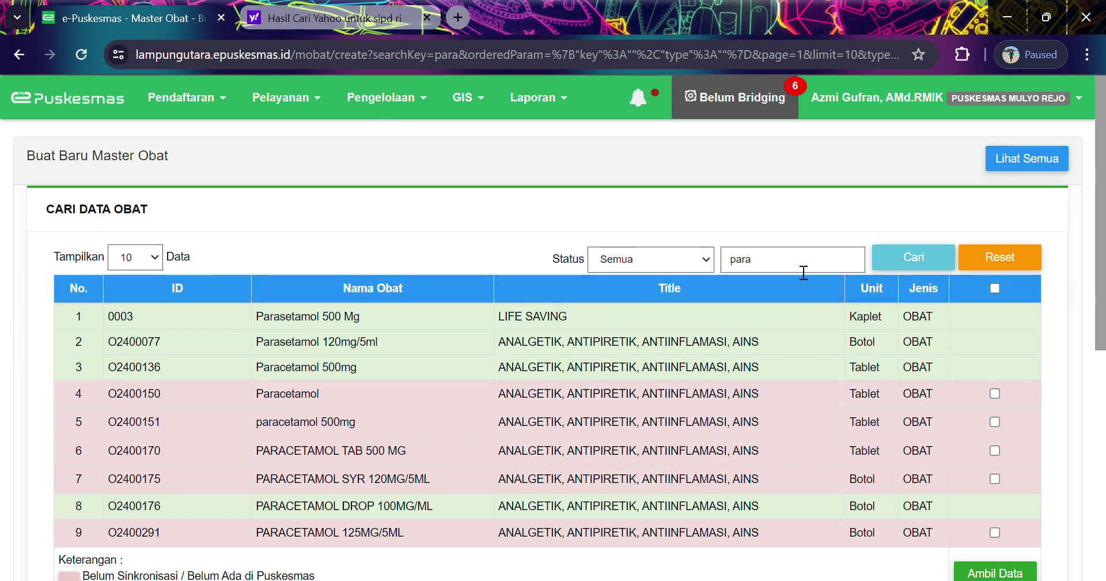
pyautogui.scroll(-1, 1104, 257)
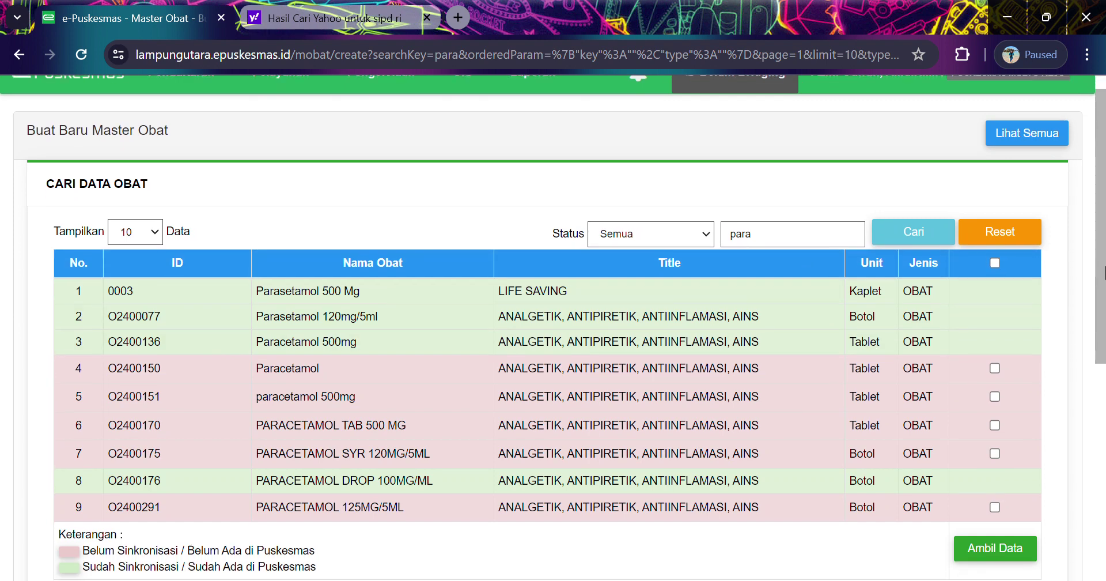
pyautogui.moveTo(1100, 259); pyautogui.dragTo(1101, 264)
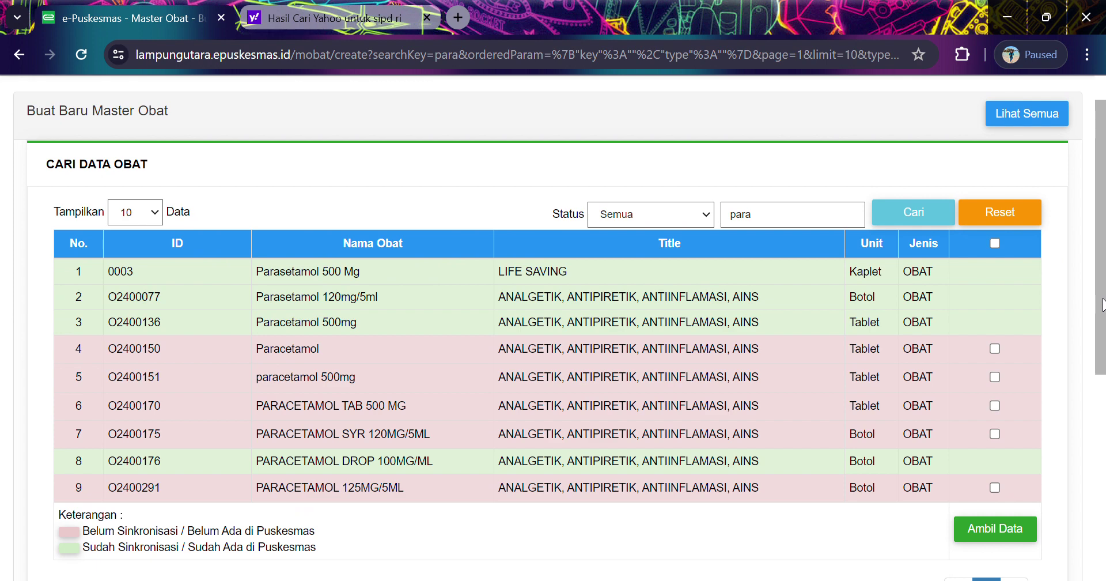
pyautogui.scroll(1, 1104, 282)
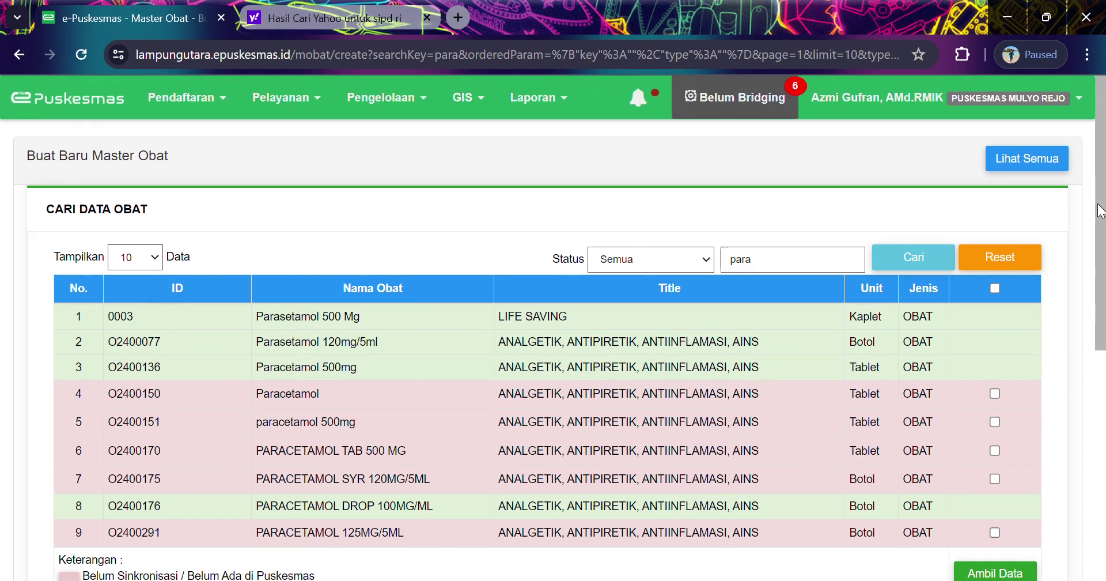
# Step: Go to the Pemesanan Obat data and open the existing 02-05-2024 order for editing
pyautogui.click(396, 110)
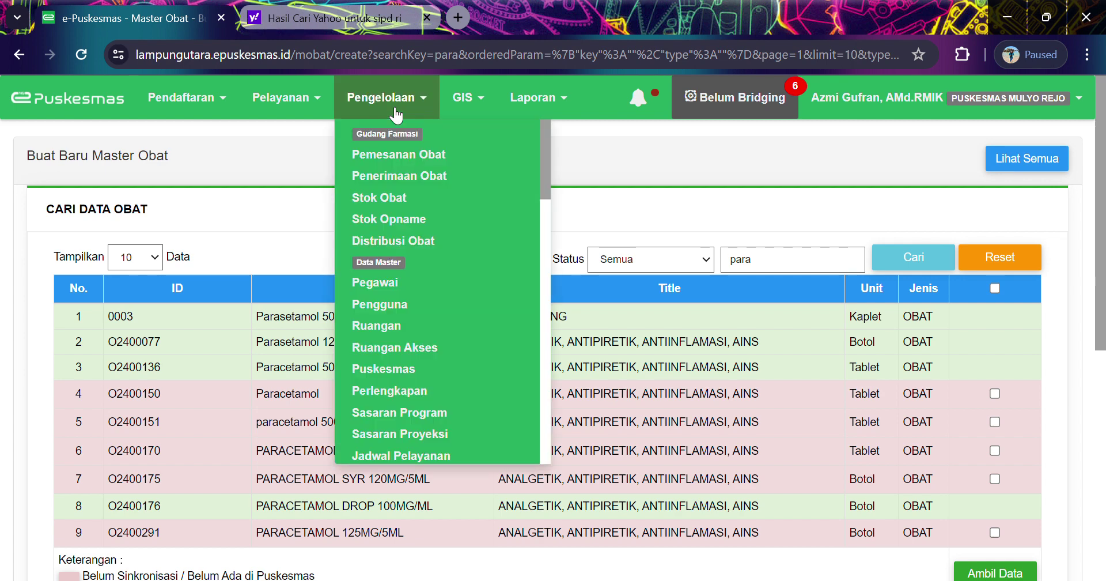
pyautogui.click(413, 156)
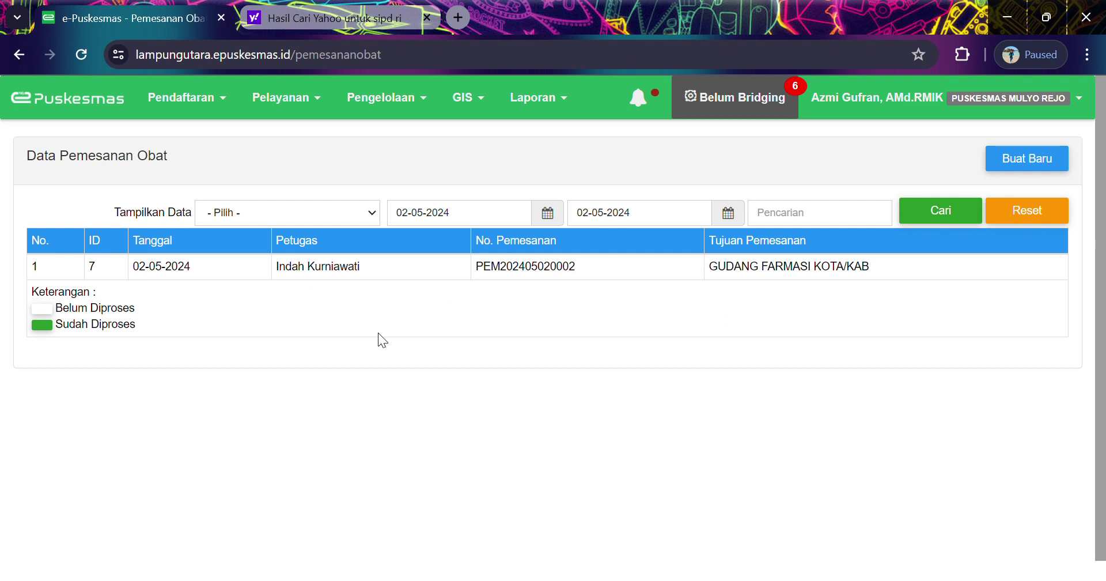
pyautogui.doubleClick(393, 272)
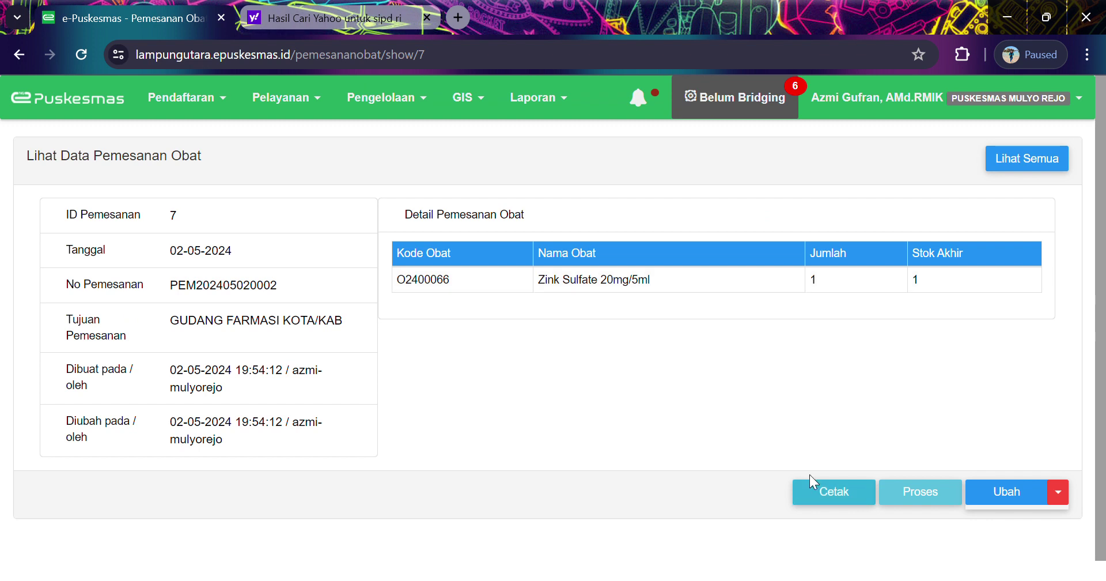
pyautogui.click(981, 494)
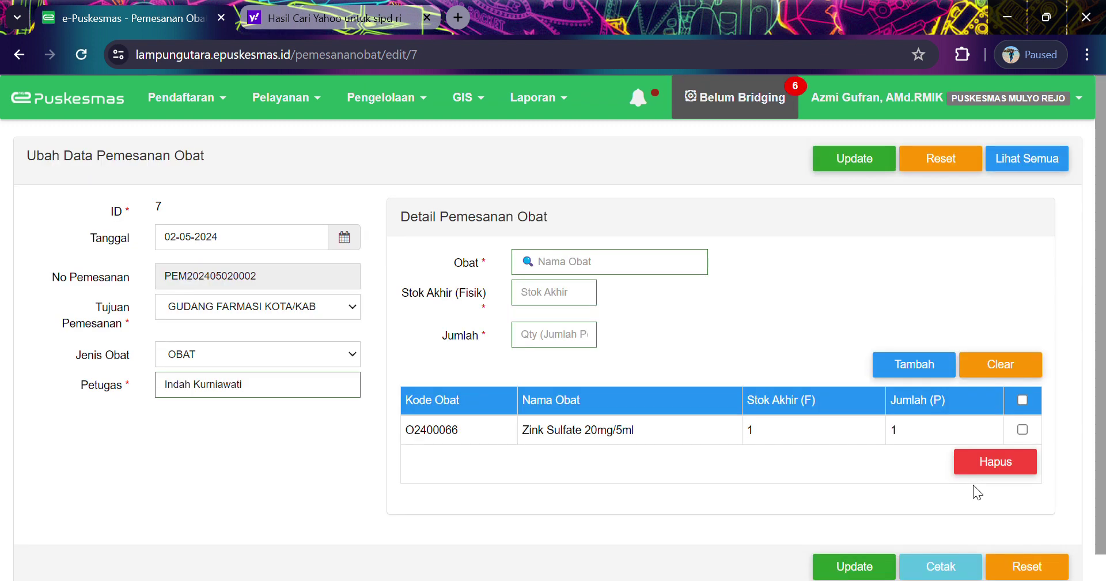
# Step: Delete the Zink Sulfate 20mg/5ml item from the drug order and update the order
pyautogui.click(1023, 430)
pyautogui.click(1012, 463)
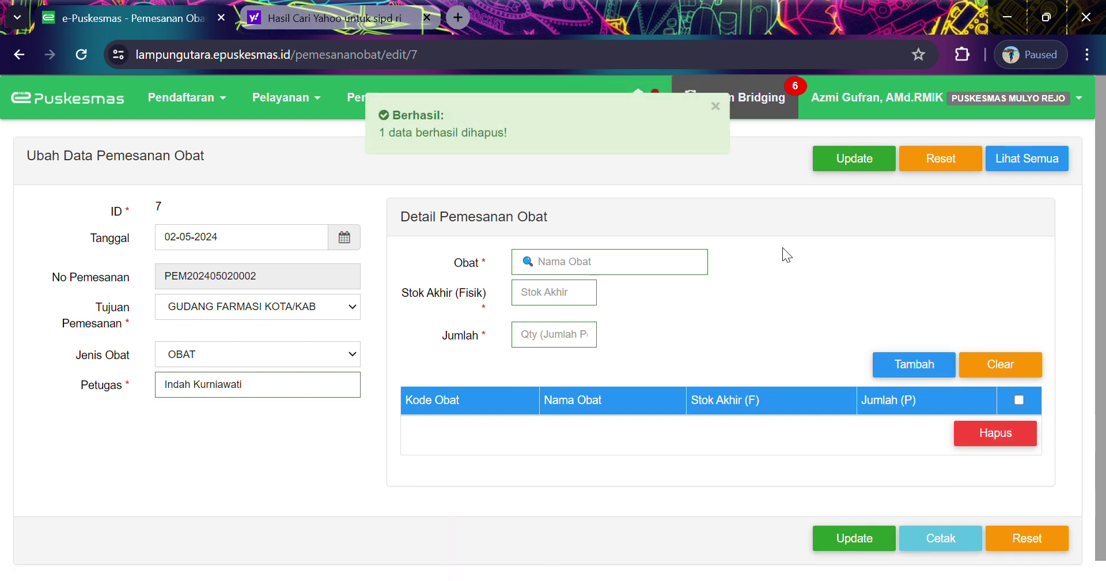
pyautogui.click(360, 98)
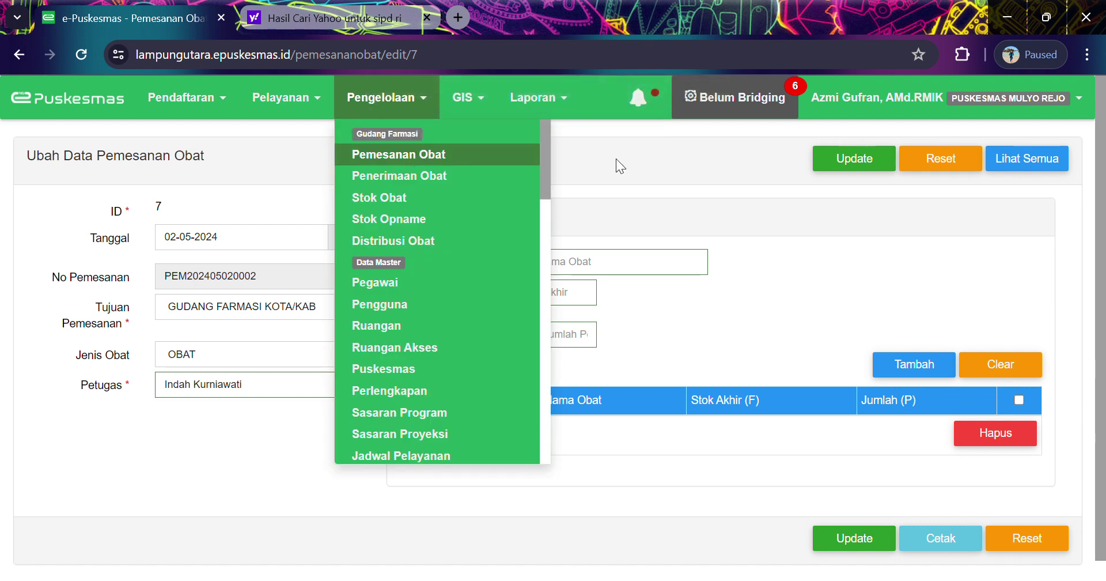
pyautogui.click(710, 164)
pyautogui.click(847, 162)
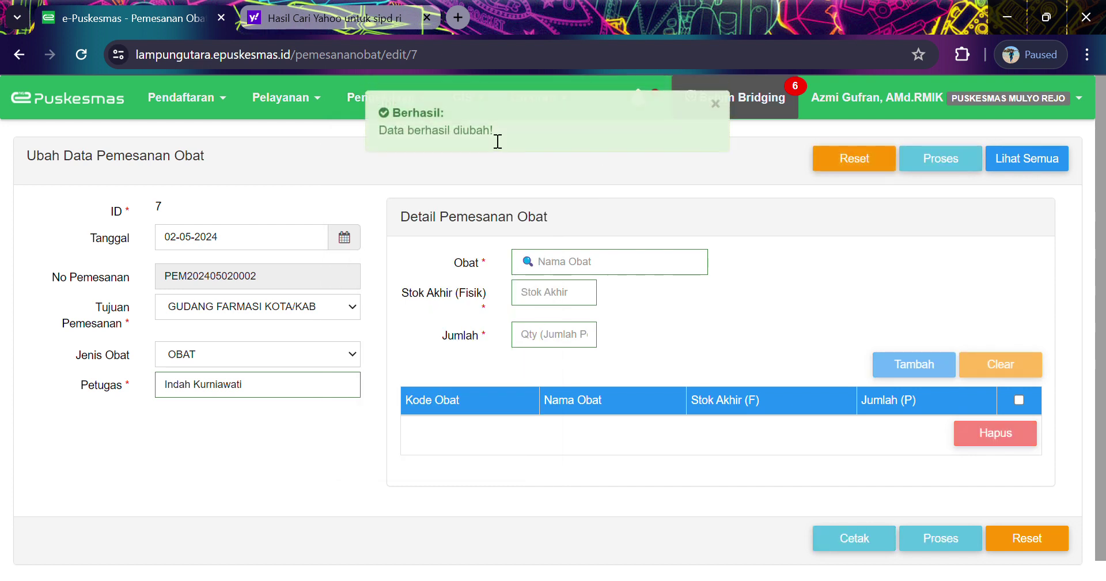
# Step: Return to the Pemesanan Obat list and start a new drug order
pyautogui.click(363, 110)
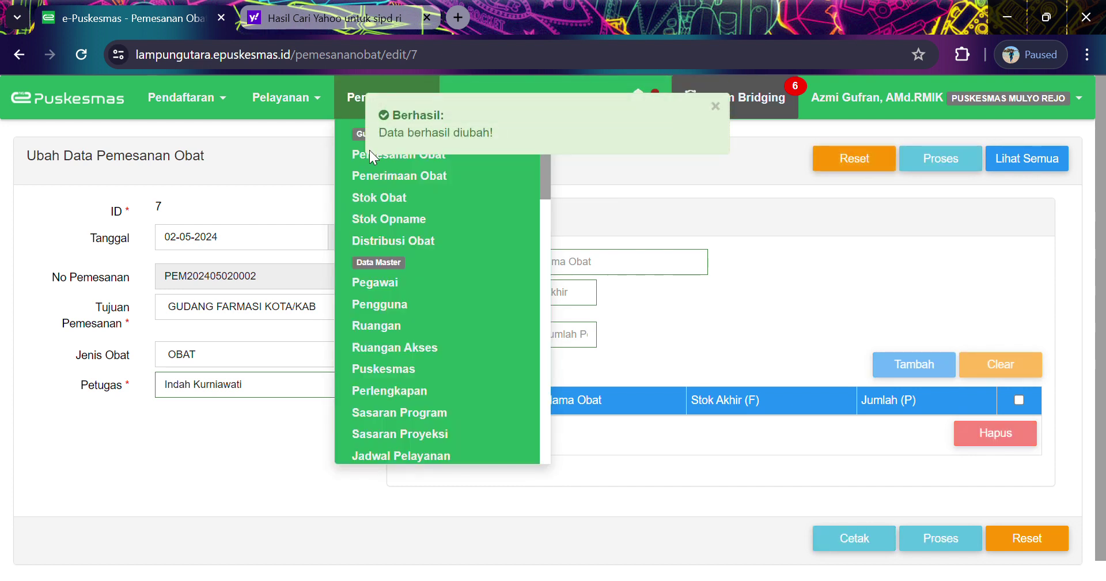
pyautogui.click(385, 166)
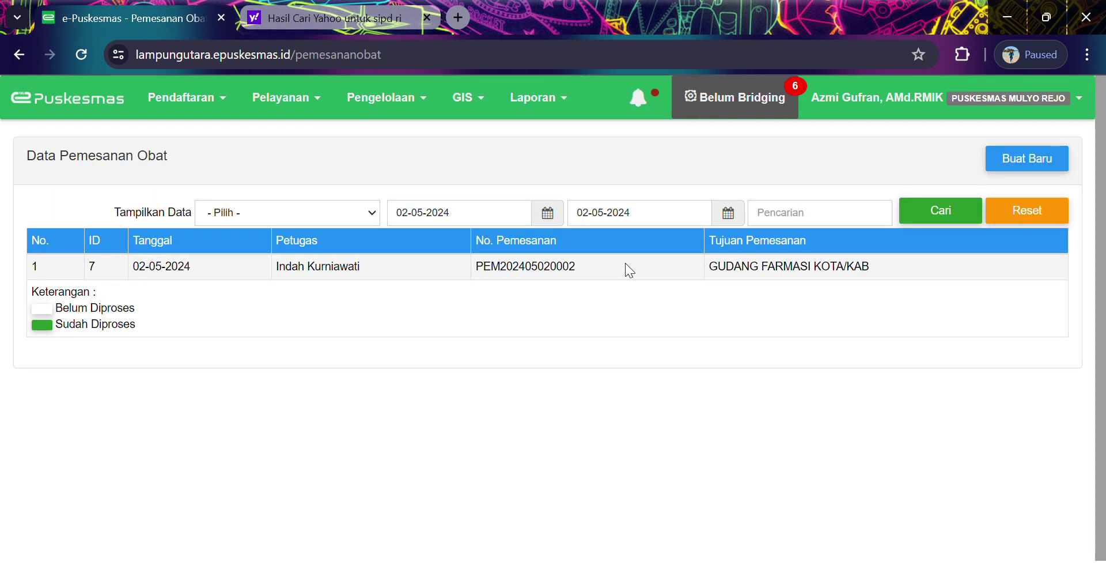
pyautogui.click(1024, 165)
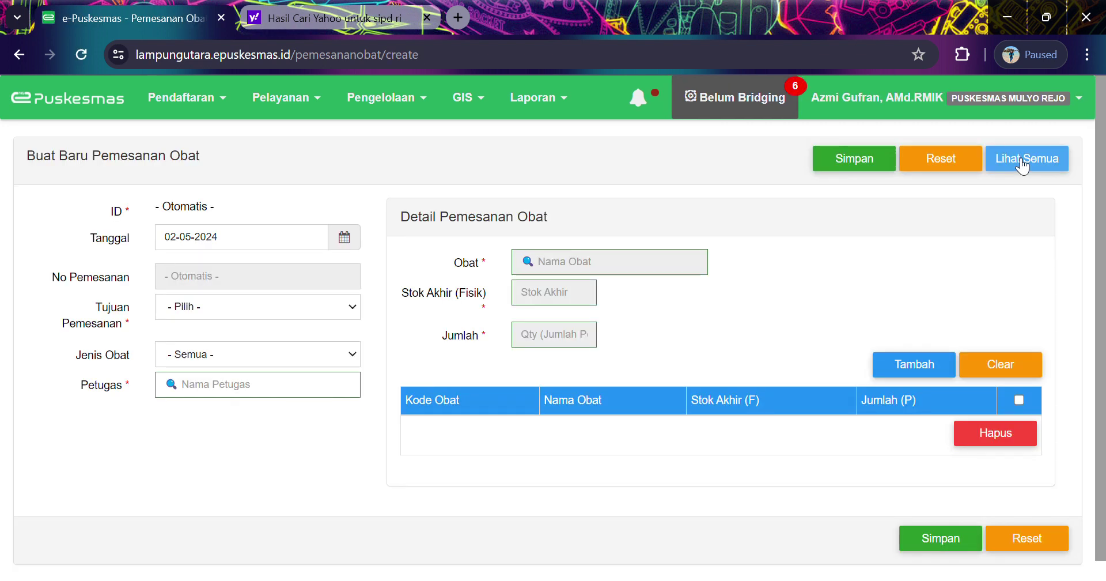
# Step: Fill in the order header with date 02-05-2024, destination GUDANG FARMASI KOTA/KAB, drug type OBAT and the officer's name
pyautogui.click(356, 242)
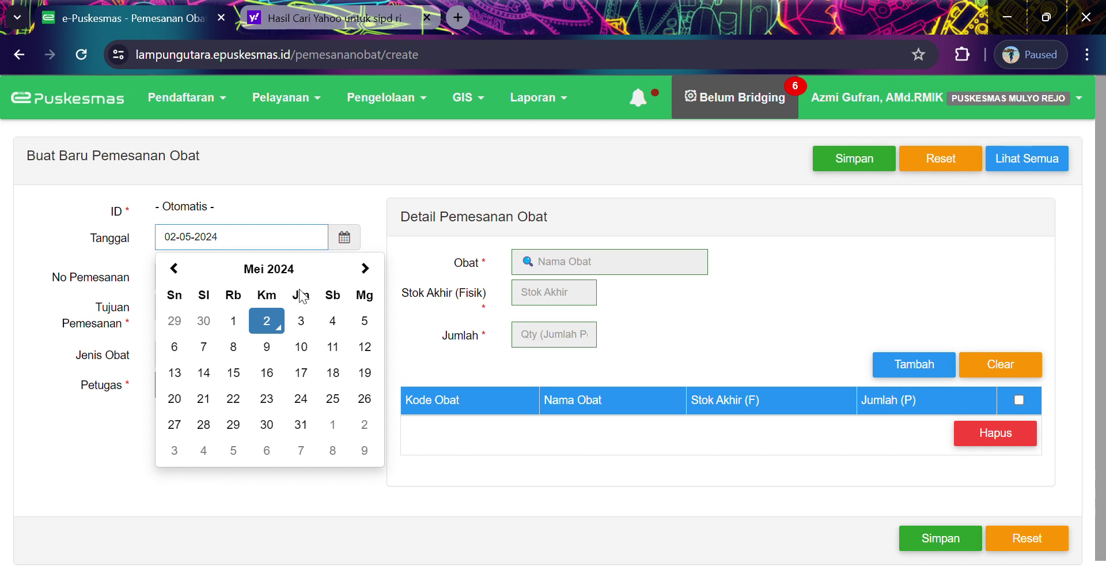
pyautogui.click(277, 324)
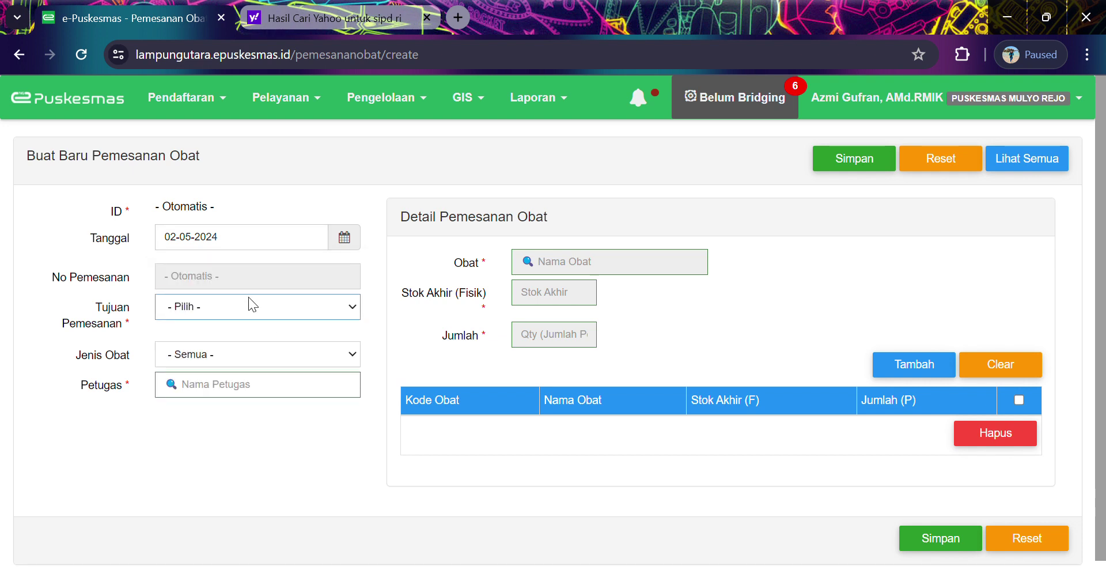
pyautogui.click(234, 334)
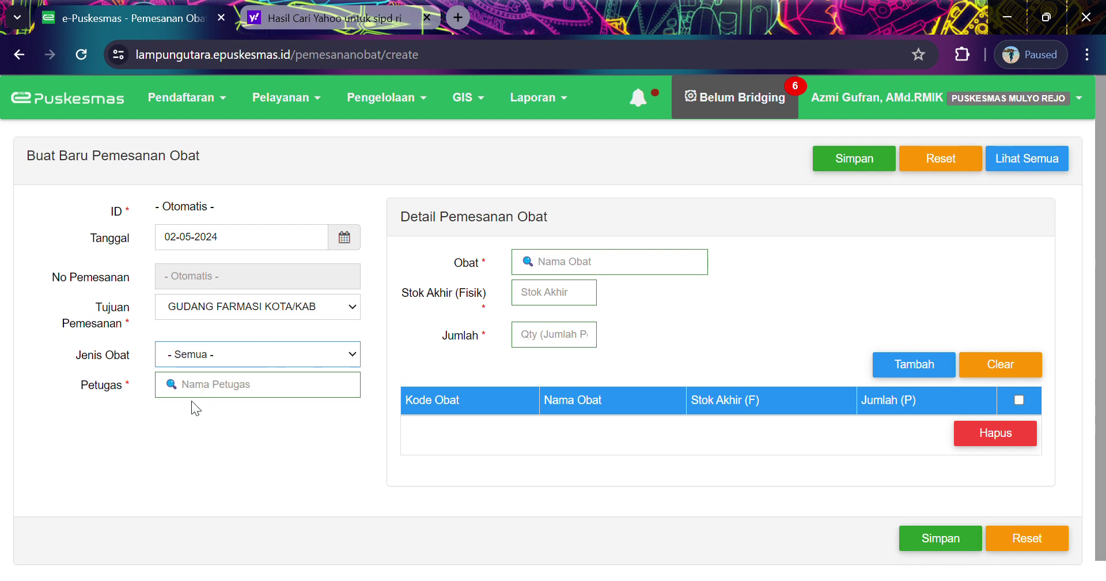
pyautogui.press('Down')
pyautogui.click(269, 396)
pyautogui.write('inda')
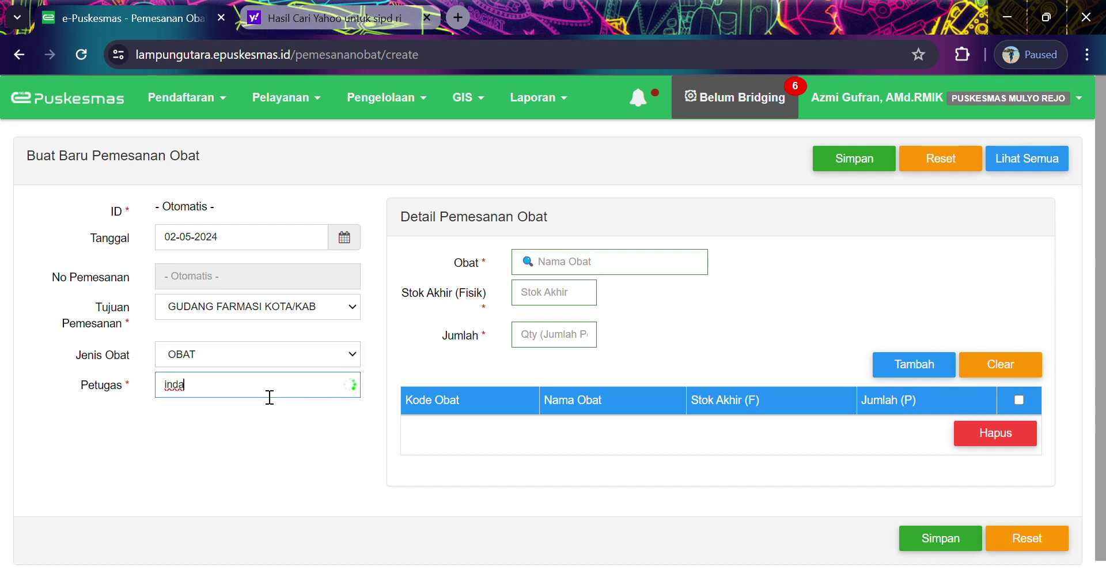
pyautogui.click(258, 413)
pyautogui.click(639, 274)
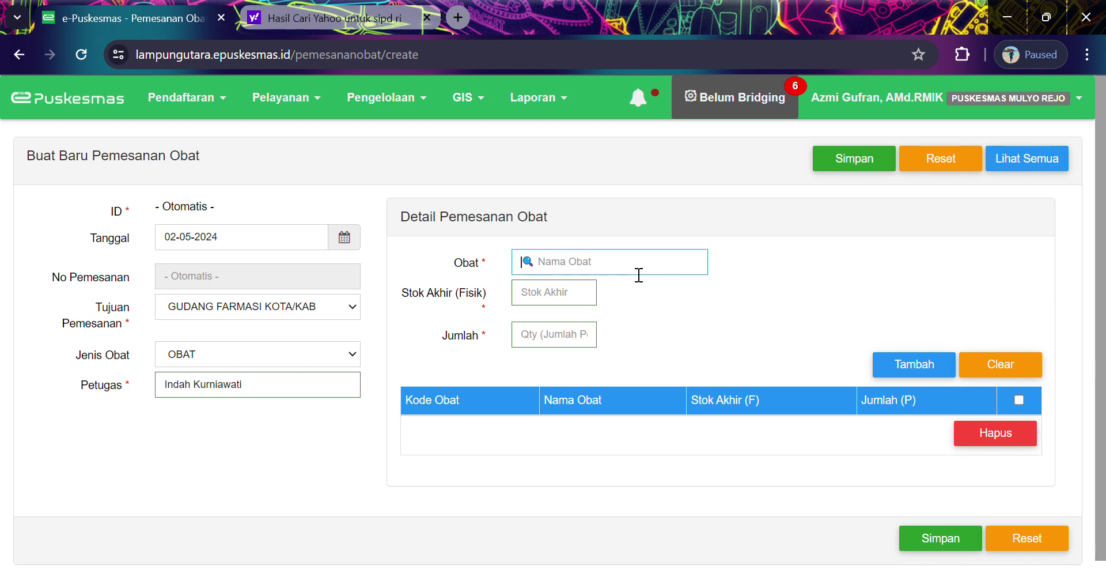
pyautogui.click(396, 113)
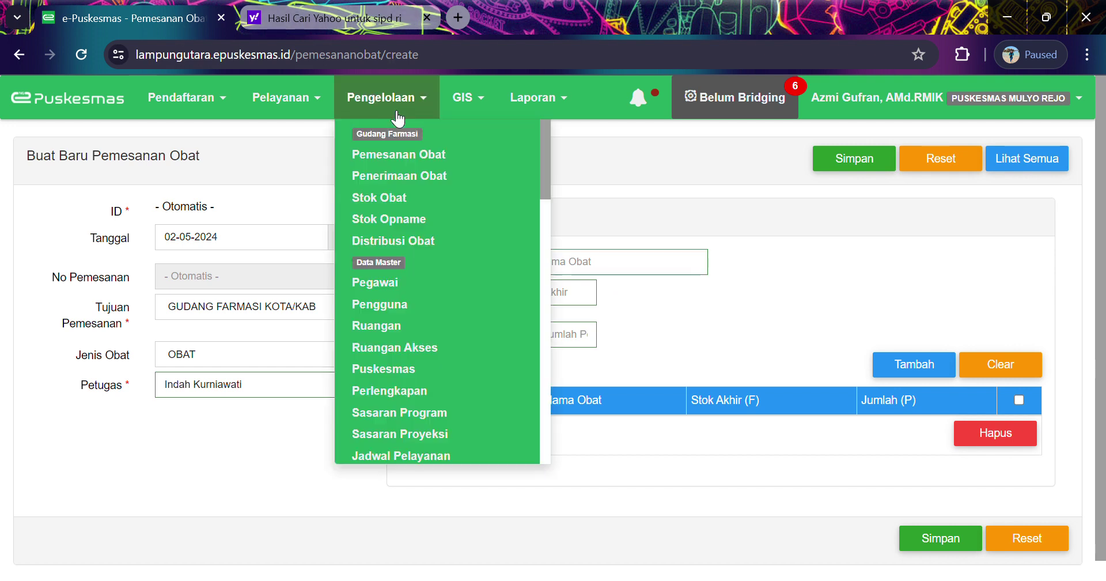
pyautogui.scroll(-10, 397, 119)
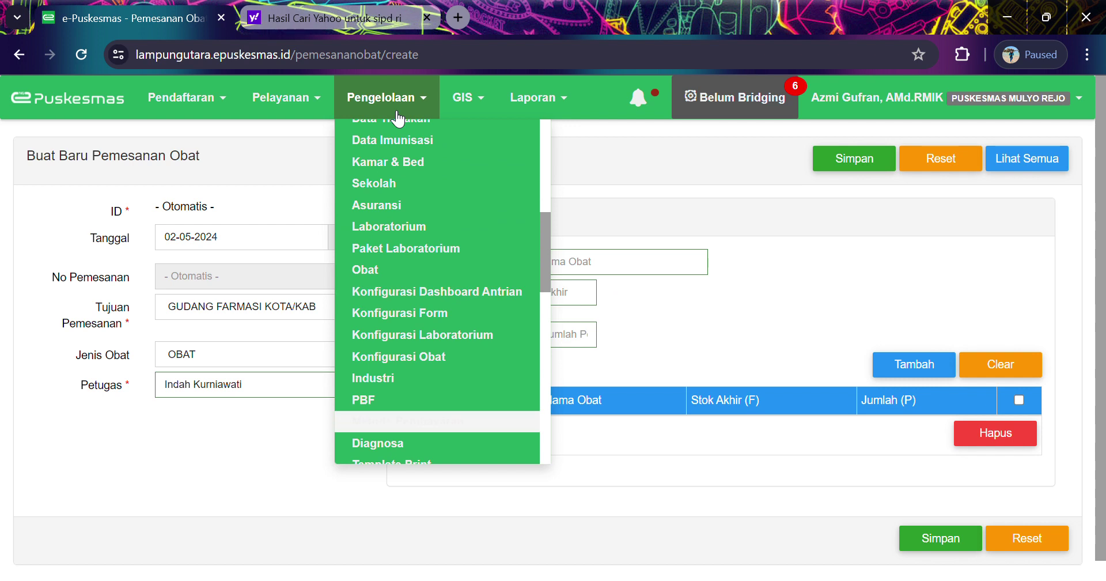
pyautogui.scroll(4, 398, 120)
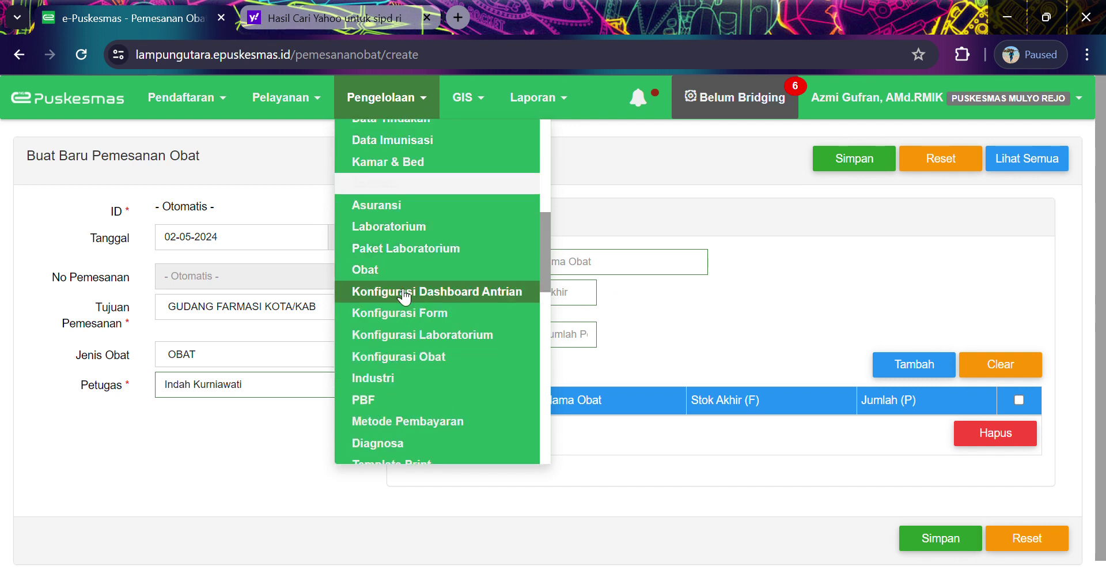
pyautogui.click(725, 308)
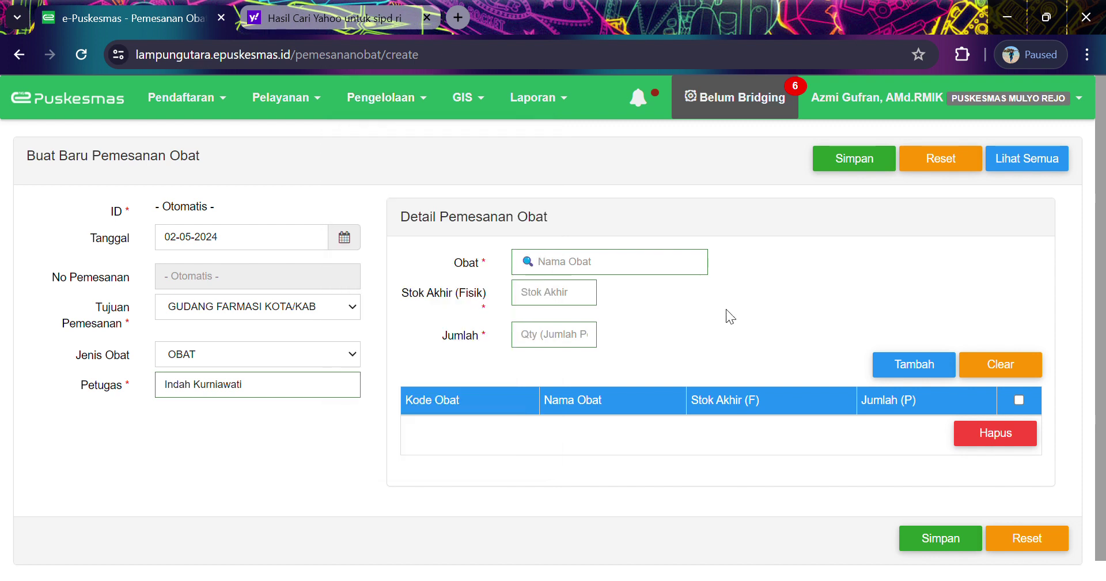
# Step: Add Parasetamol 120mg/5ml to the order details with a final physical stock of 10 and an order quantity of 10
pyautogui.click(653, 267)
pyautogui.write('para')
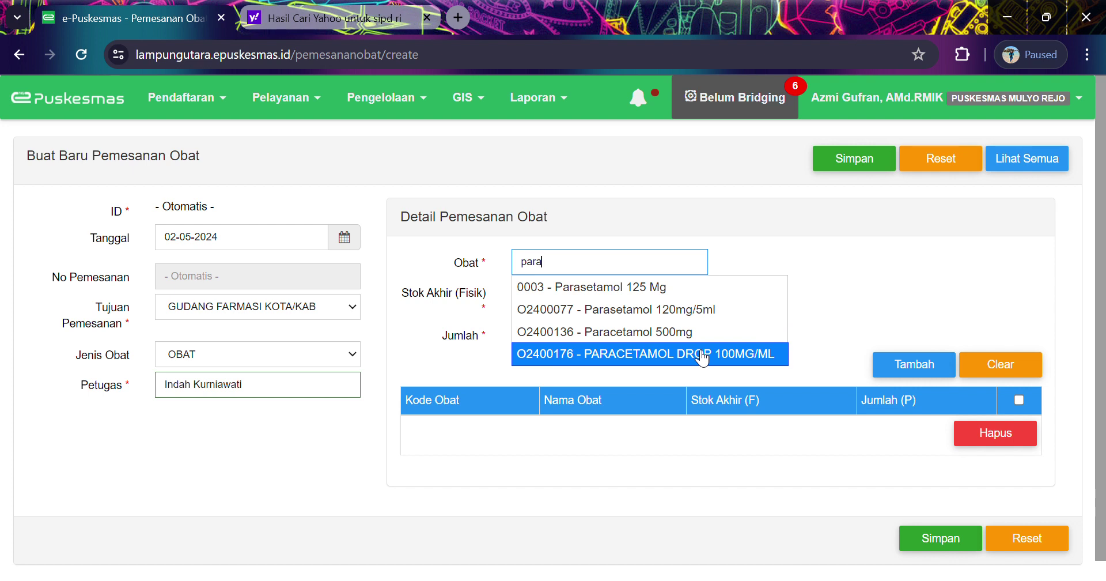
pyautogui.click(683, 320)
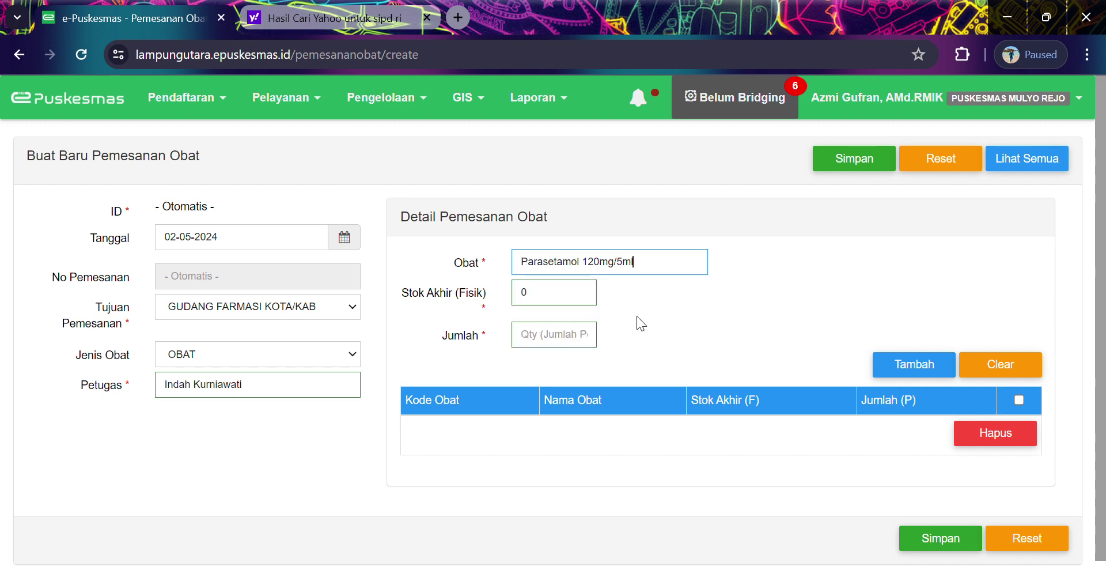
pyautogui.click(572, 300)
pyautogui.press('BackSpace')
pyautogui.write('10')
pyautogui.click(558, 345)
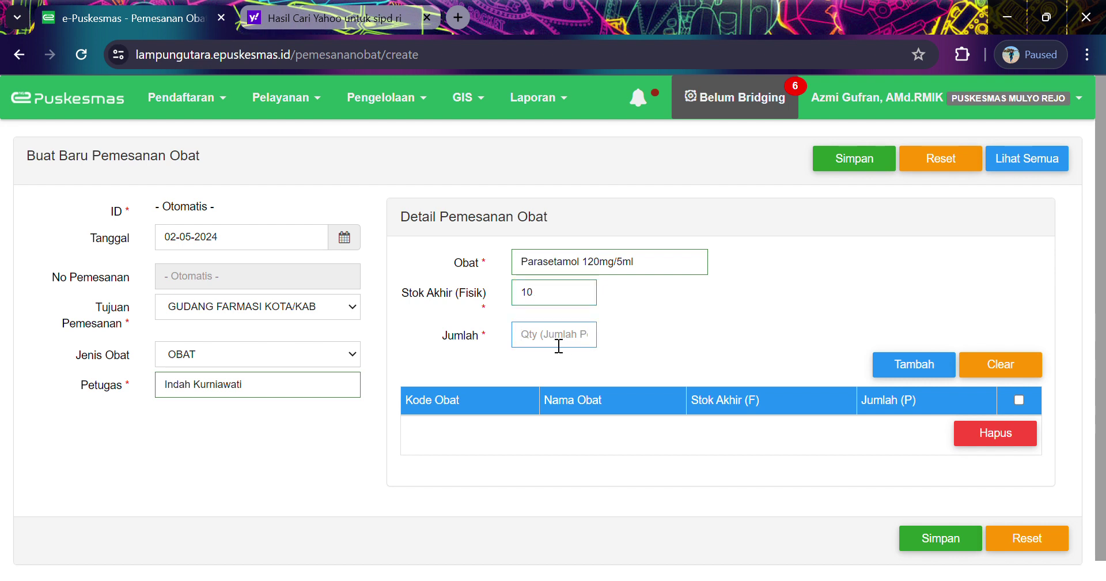
pyautogui.write('10')
pyautogui.click(941, 370)
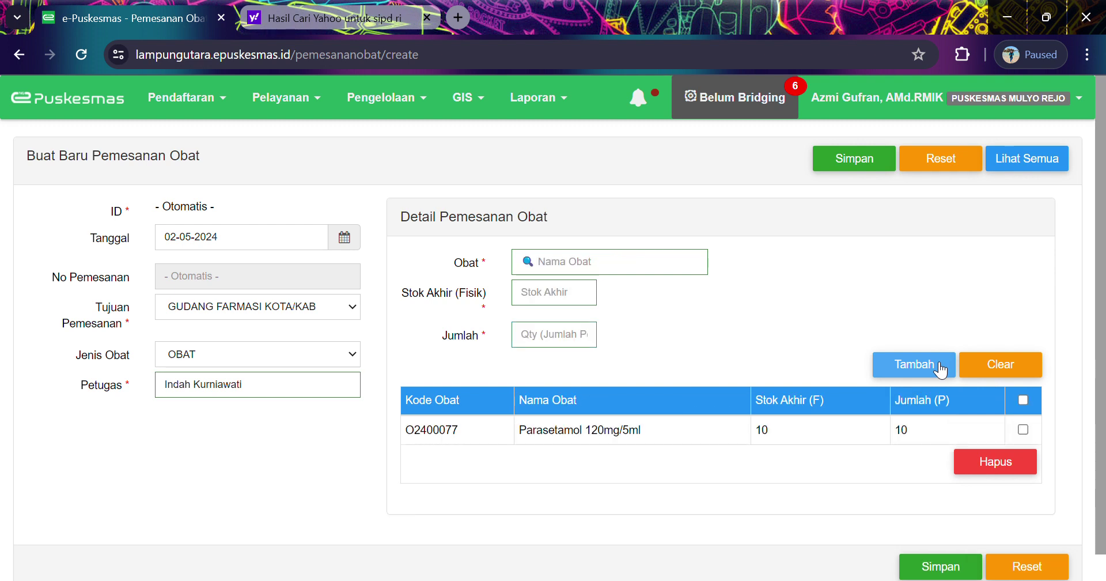
# Step: Add Acetylcystein 200mg to the order details with a final physical stock of 10 and an order quantity of 10
pyautogui.click(612, 275)
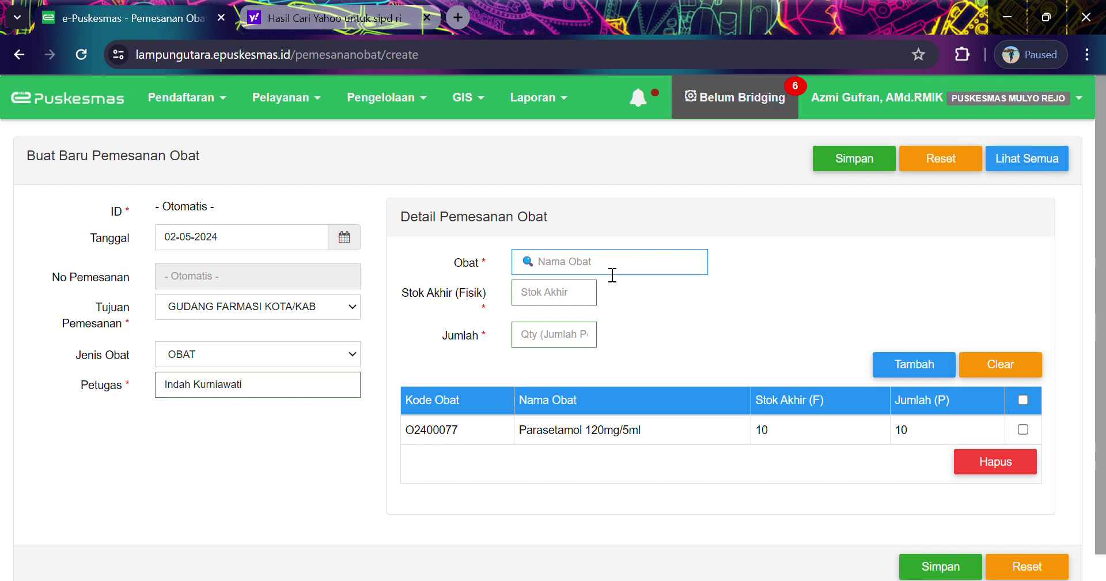
pyautogui.write('a')
pyautogui.write('d')
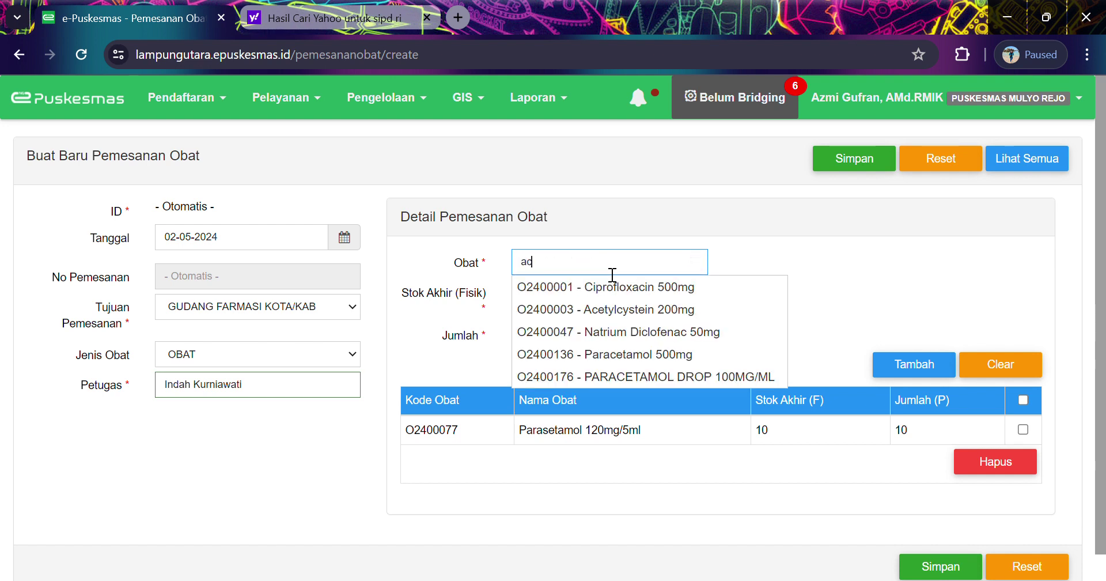
pyautogui.click(610, 314)
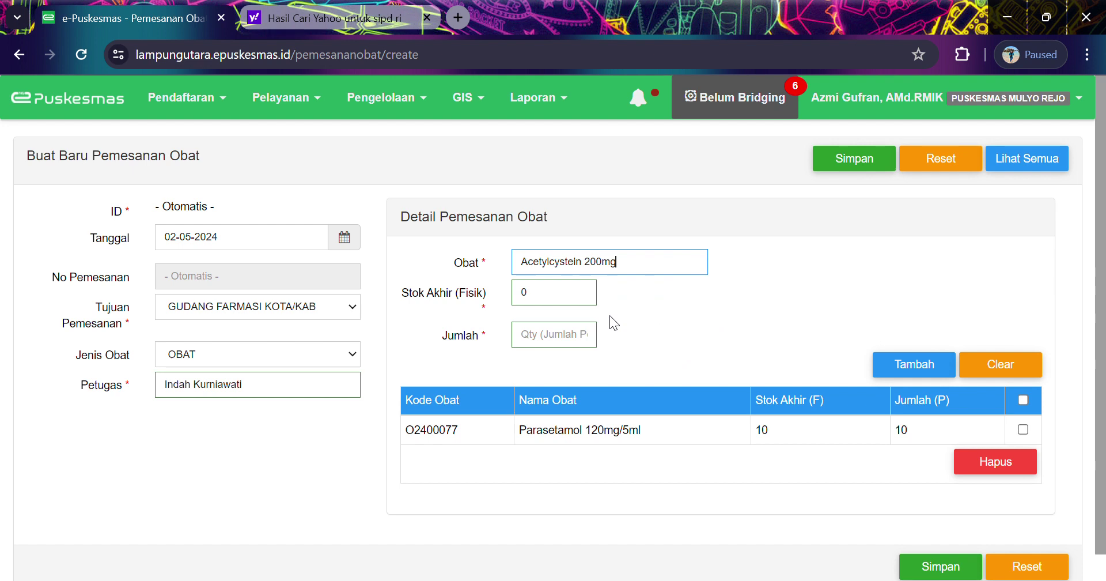
pyautogui.click(571, 296)
pyautogui.write('10')
pyautogui.click(557, 347)
pyautogui.write('10')
pyautogui.click(933, 364)
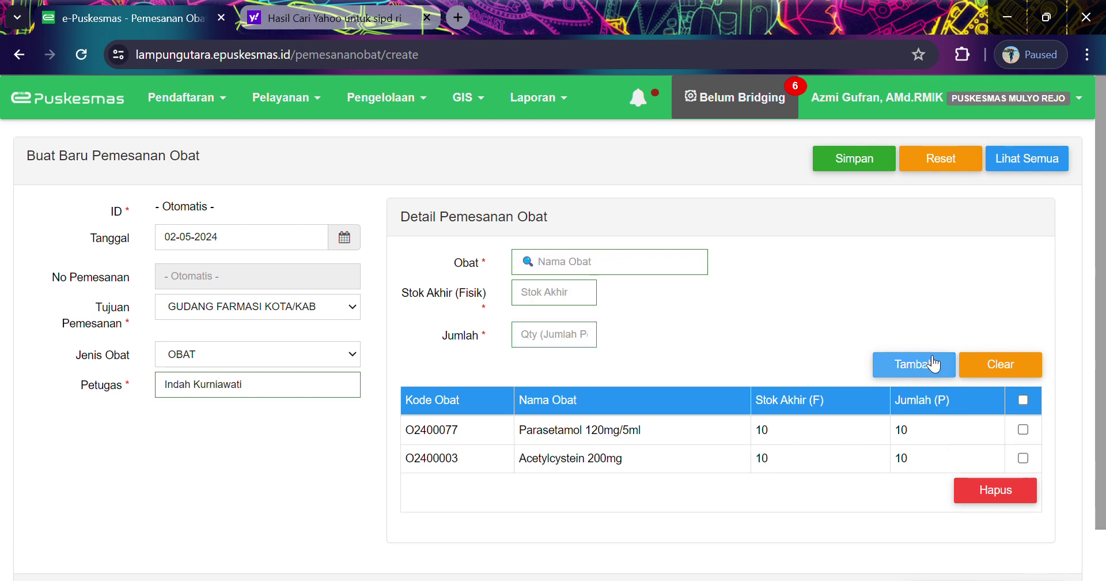
# Step: Delete the Acetylcystein 200mg item from the order details
pyautogui.click(1023, 458)
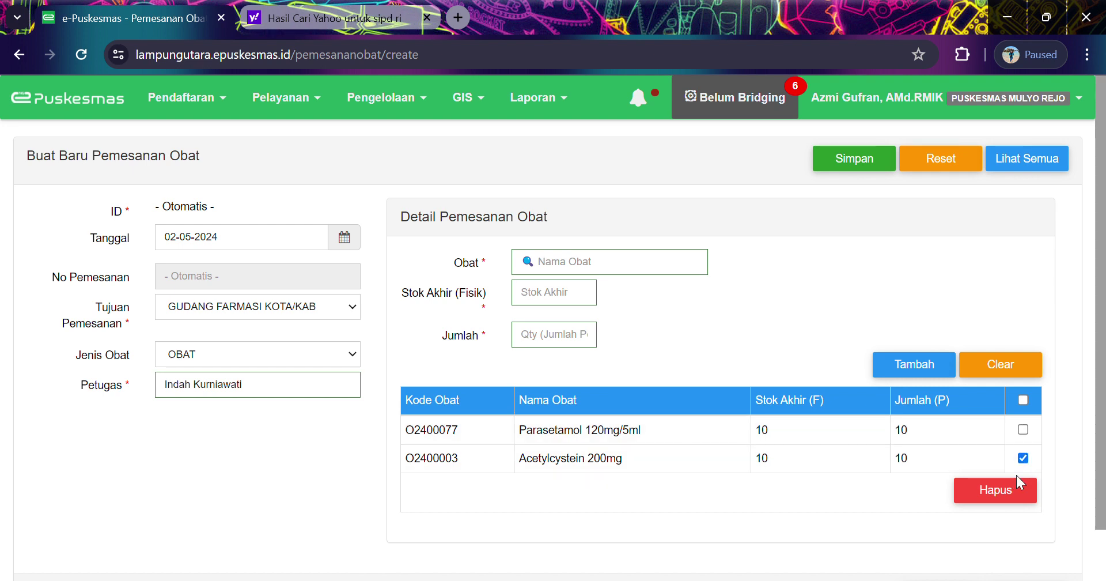
pyautogui.click(1016, 489)
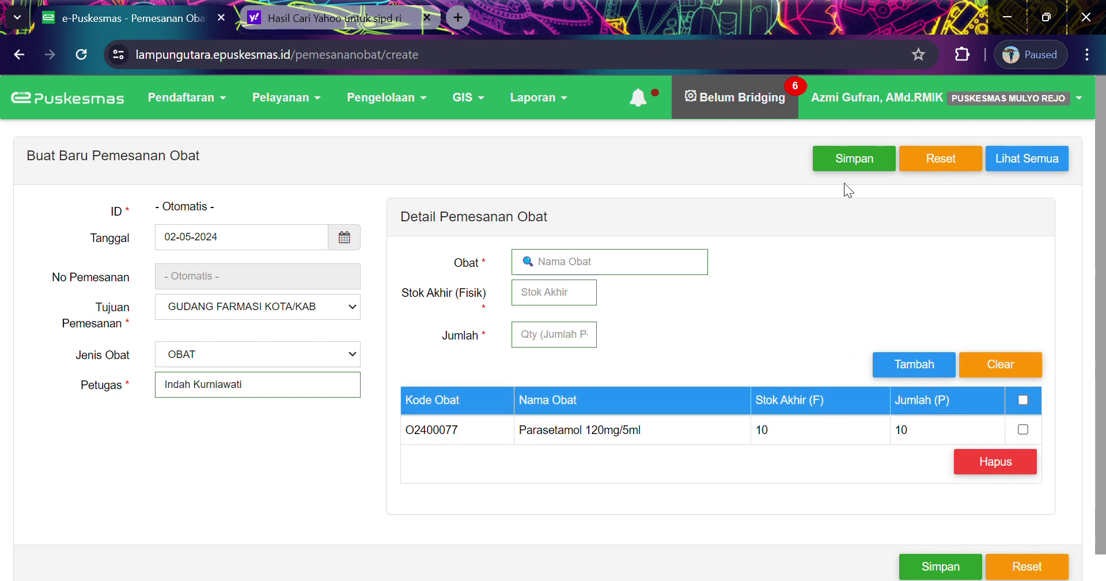
# Step: Save the new drug order and process it
pyautogui.click(854, 164)
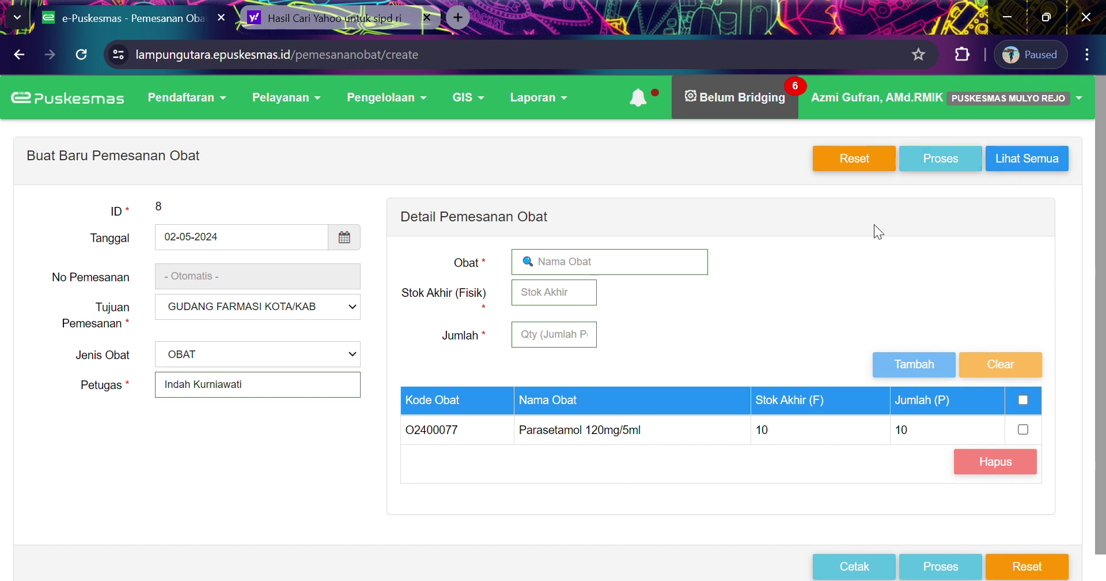
pyautogui.click(960, 160)
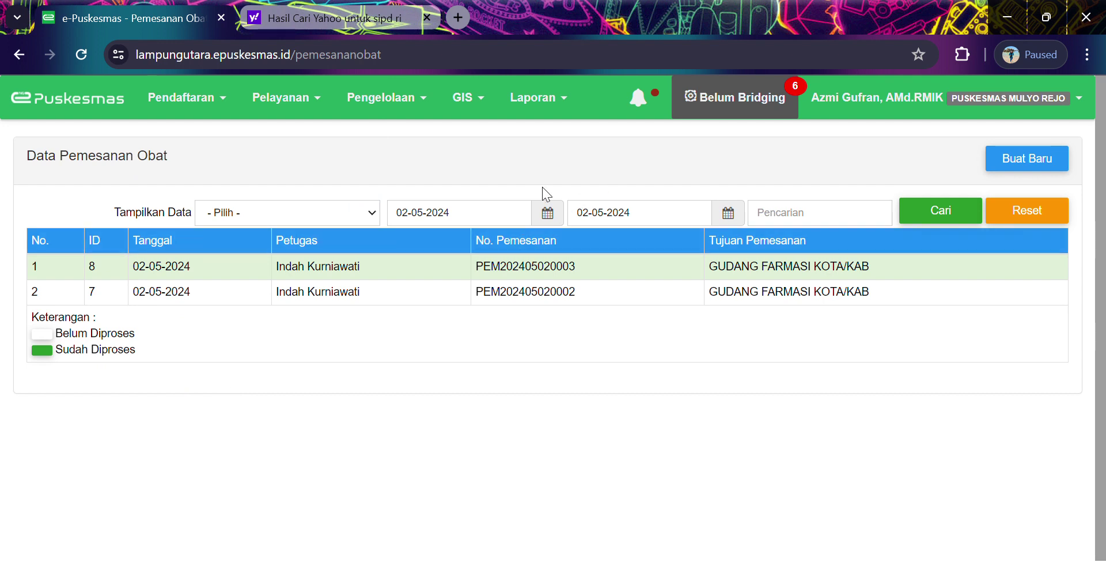
# Step: Go to the Penerimaan Obat data and view the details of the first listed MUTASI receipt
pyautogui.click(403, 100)
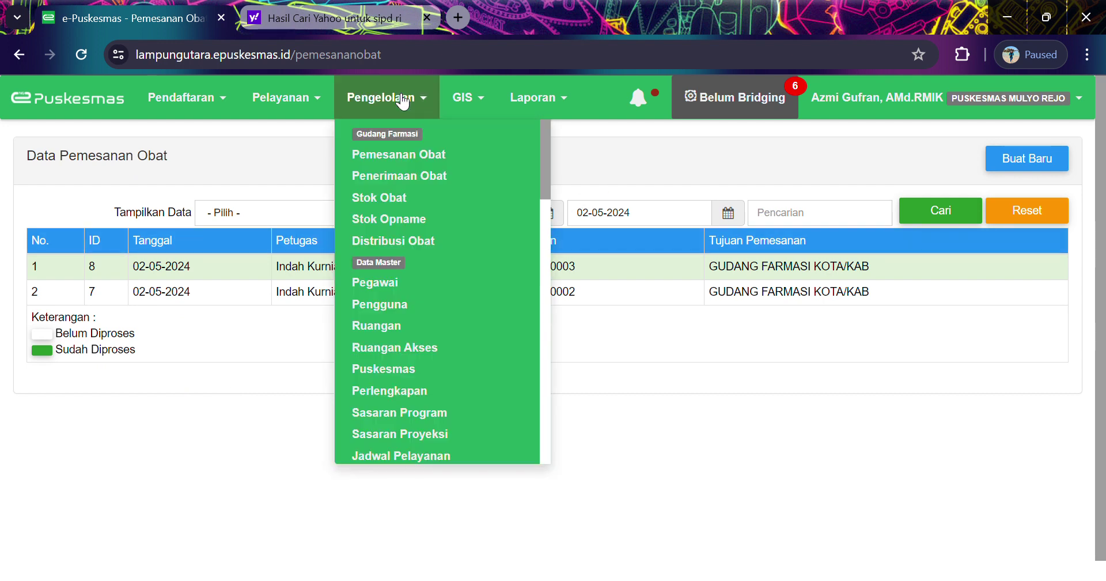
pyautogui.click(431, 178)
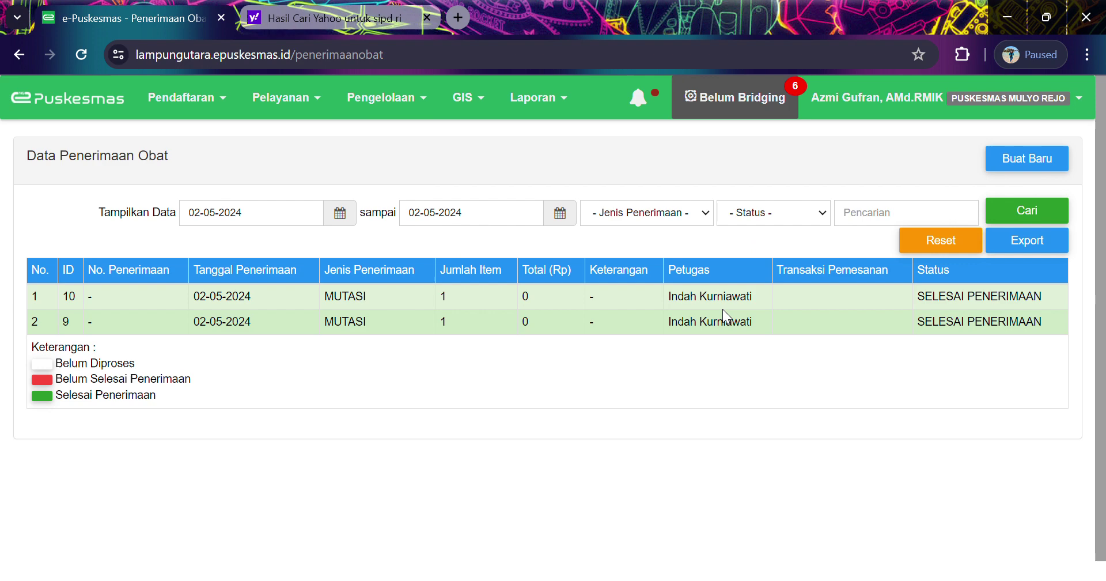
pyautogui.doubleClick(628, 302)
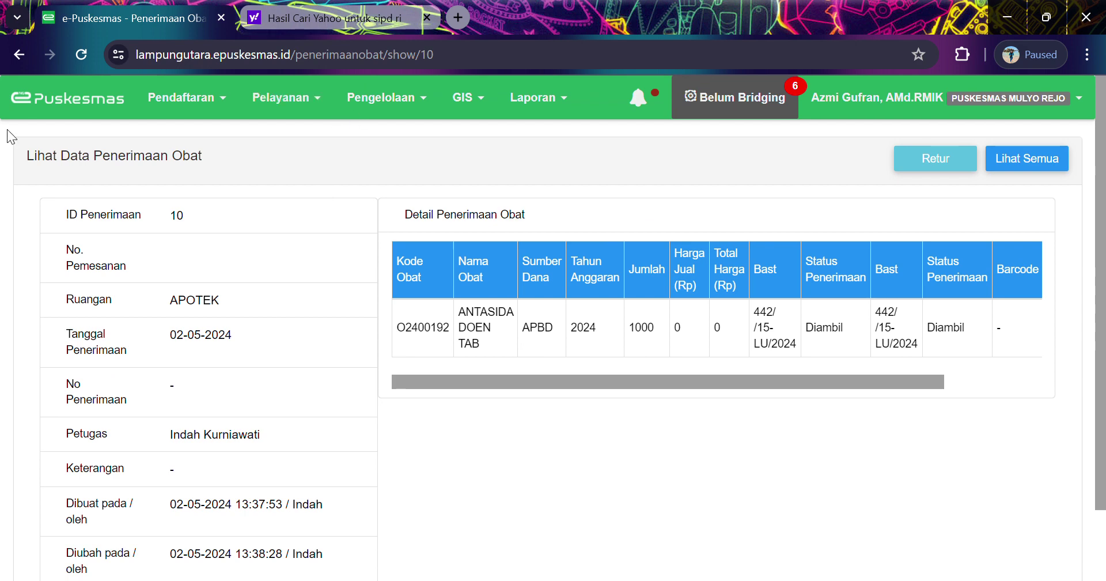
pyautogui.click(23, 51)
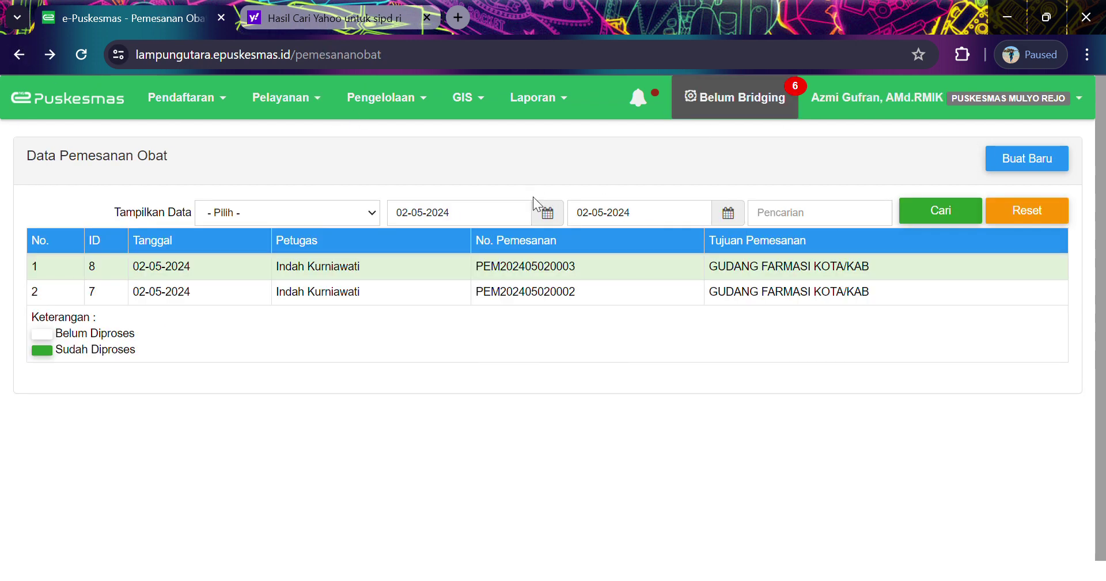
# Step: Start a new drug receipt from the Penerimaan Obat data and set its receipt type to MUTASI
pyautogui.click(427, 101)
pyautogui.click(418, 175)
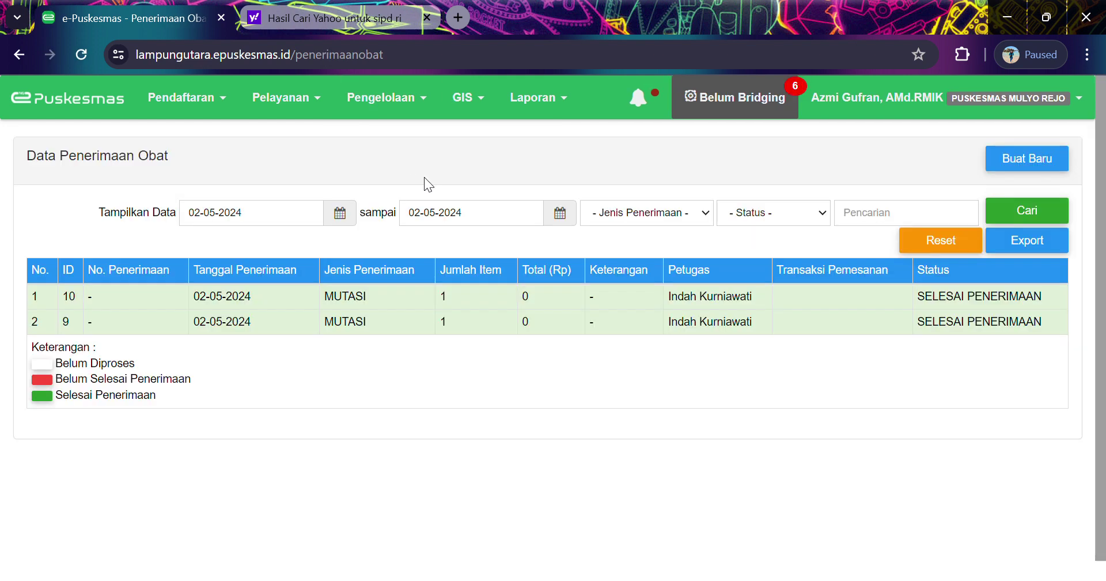
pyautogui.click(1026, 167)
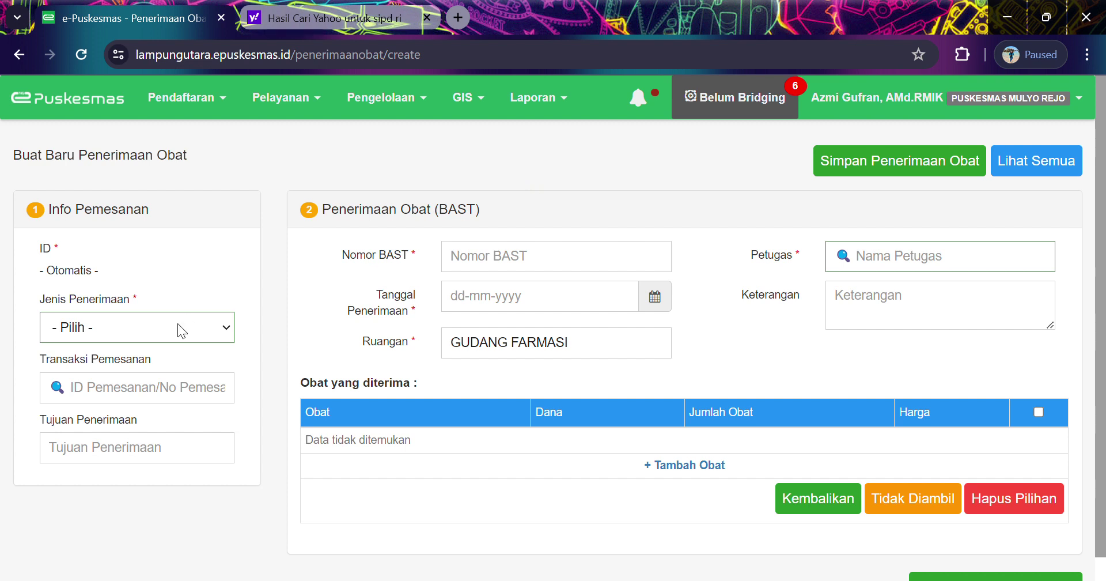
pyautogui.click(141, 398)
pyautogui.click(171, 396)
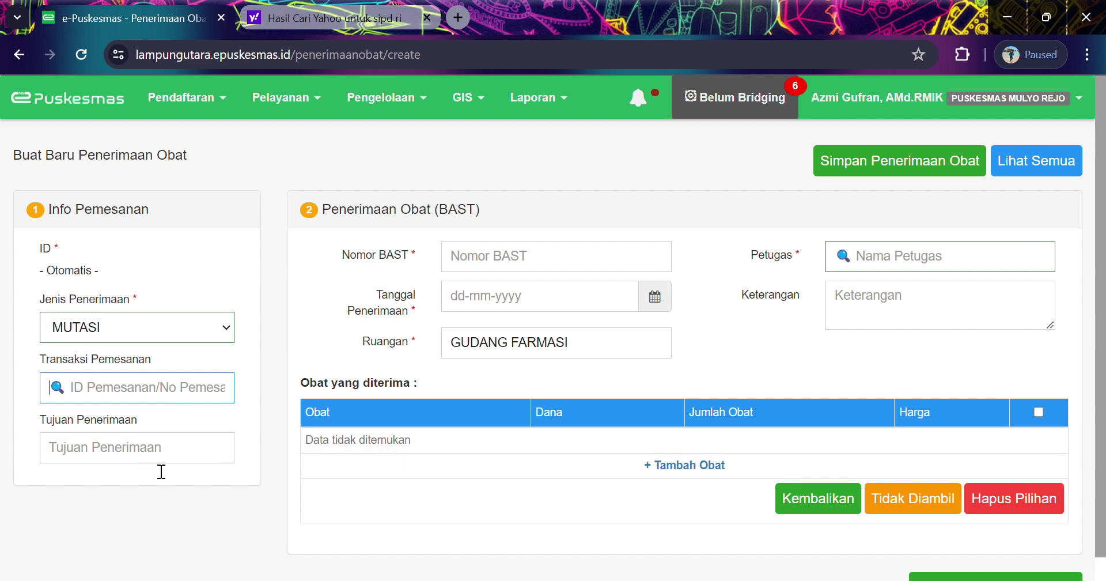
# Step: Enter 1234 as the BAST number and set the receipt date to 02-05-2024
pyautogui.click(506, 257)
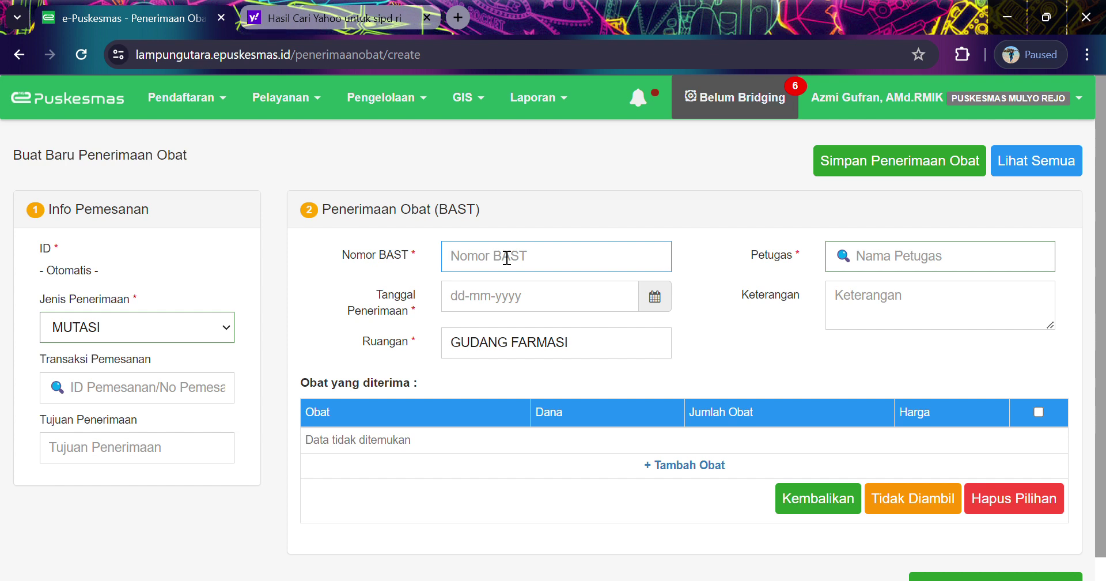
pyautogui.write('1234')
pyautogui.click(667, 294)
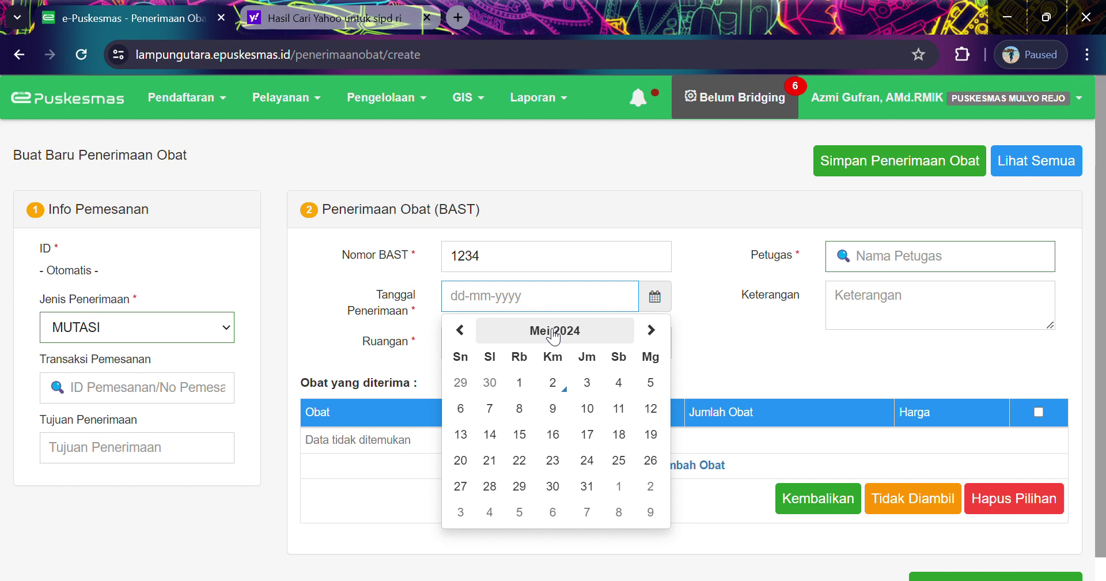
pyautogui.click(555, 381)
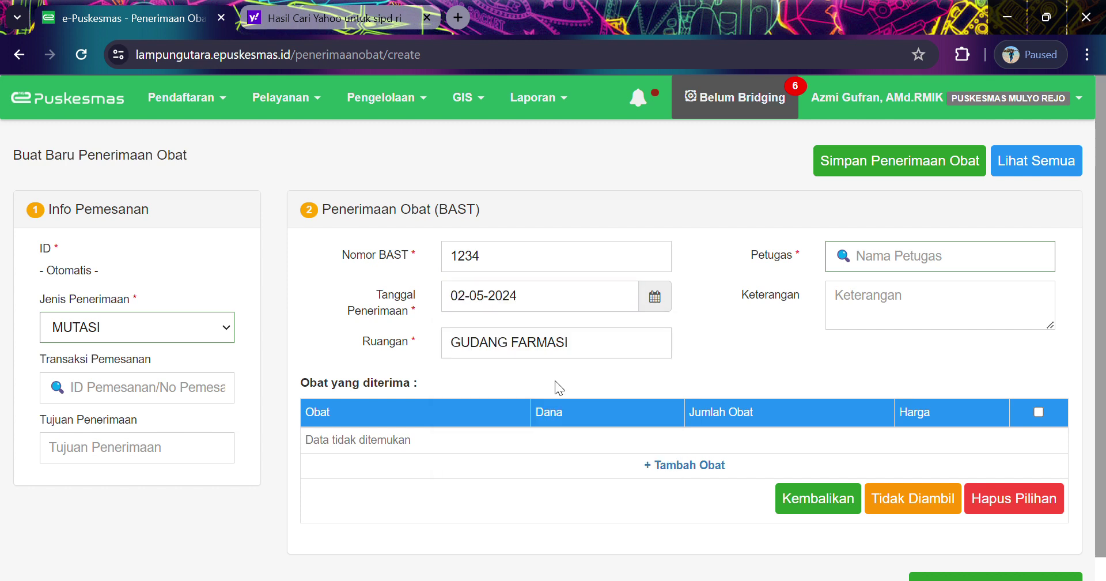
# Step: Change the receiving room of the drug receipt to APOTEK
pyautogui.click(614, 352)
pyautogui.press('BackSpace')
pyautogui.press('BackSpace')
pyautogui.press('BackSpace')
pyautogui.press('BackSpace')
pyautogui.press('BackSpace')
pyautogui.press('BackSpace')
pyautogui.press('BackSpace')
pyautogui.press('BackSpace')
pyautogui.press('BackSpace')
pyautogui.press('BackSpace')
pyautogui.press('BackSpace')
pyautogui.press('BackSpace')
pyautogui.press('BackSpace')
pyautogui.press('BackSpace')
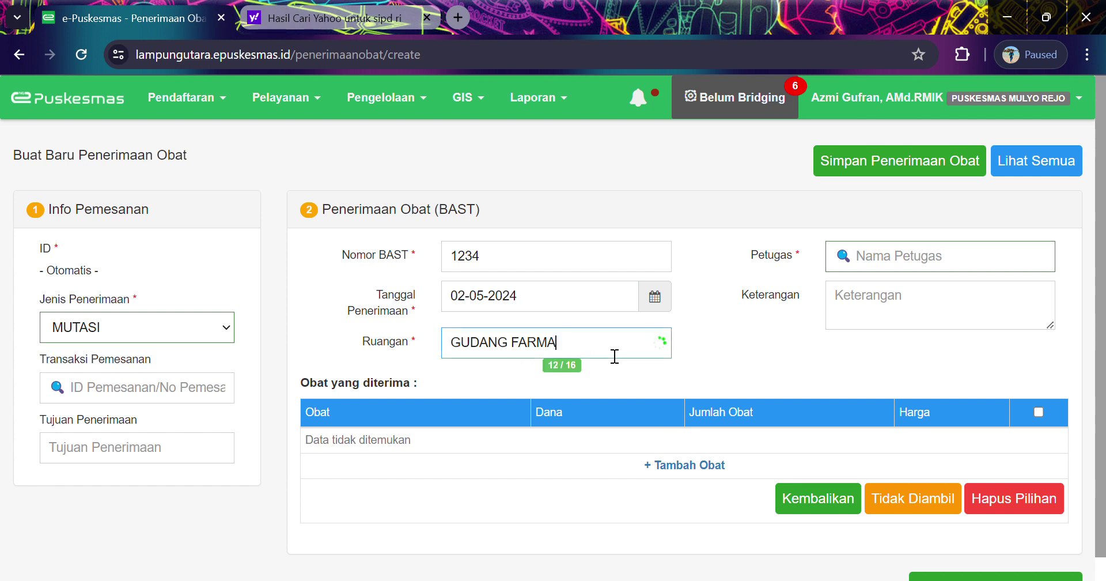
pyautogui.write('a')
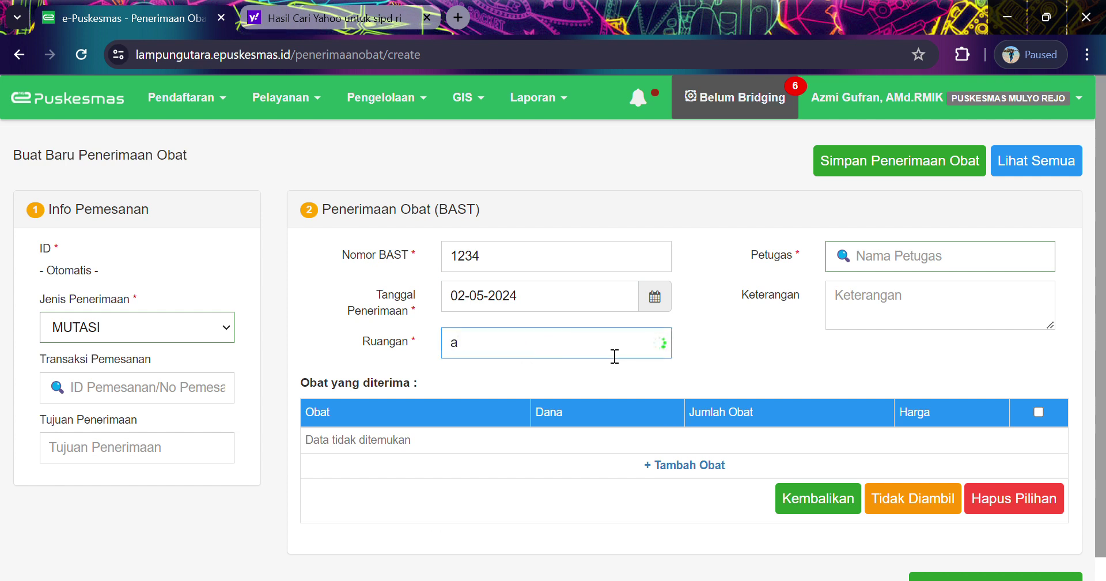
pyautogui.write('p')
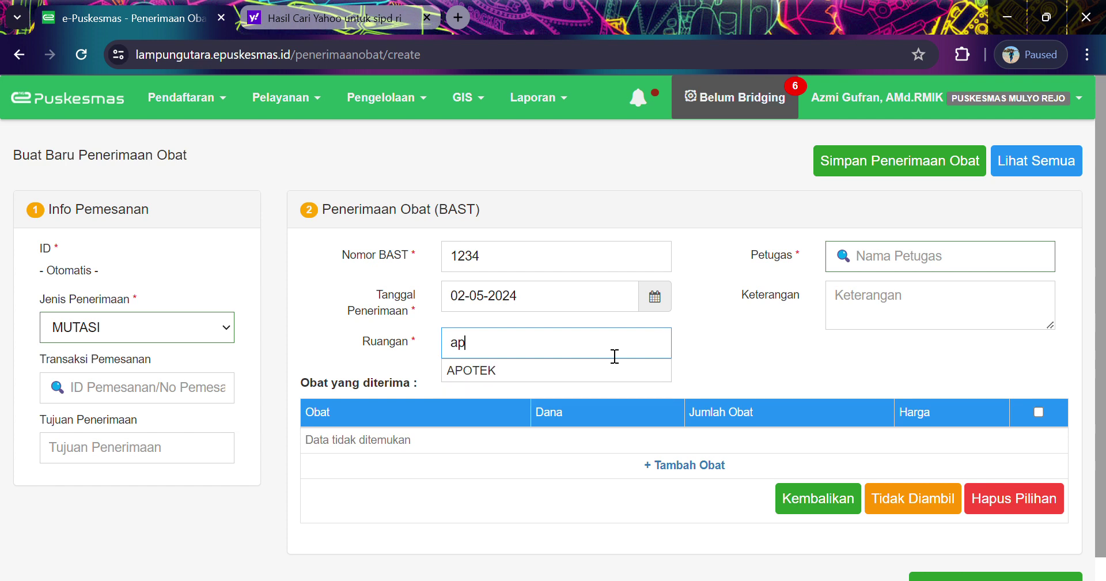
pyautogui.click(560, 371)
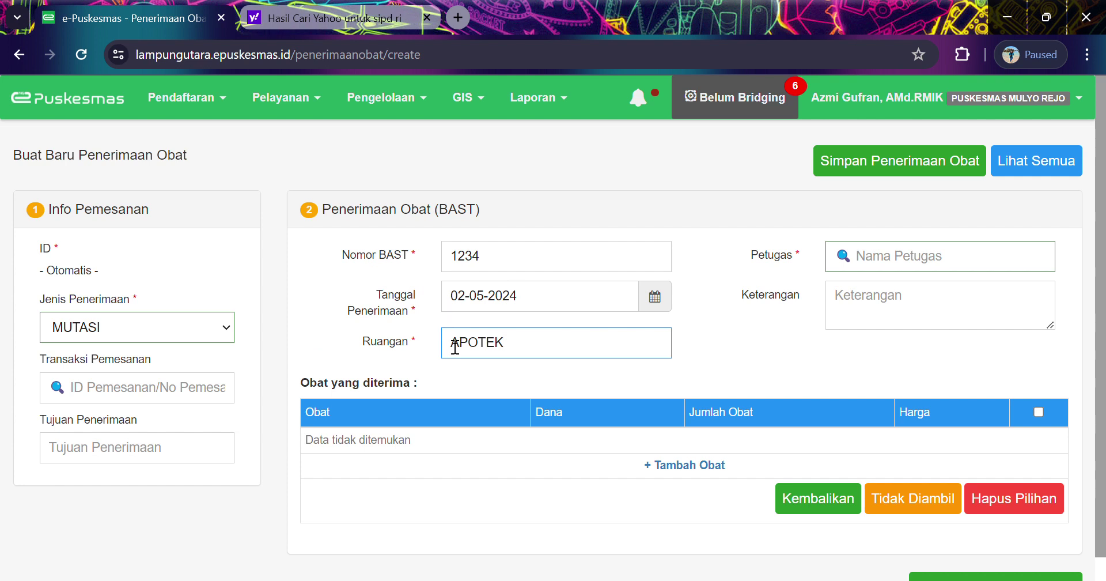
# Step: Try searching for umu as the receiving room, and select APOTEK again
pyautogui.press('BackSpace')
pyautogui.press('BackSpace')
pyautogui.press('BackSpace')
pyautogui.press('BackSpace')
pyautogui.press('BackSpace')
pyautogui.press('BackSpace')
pyautogui.write('umu')
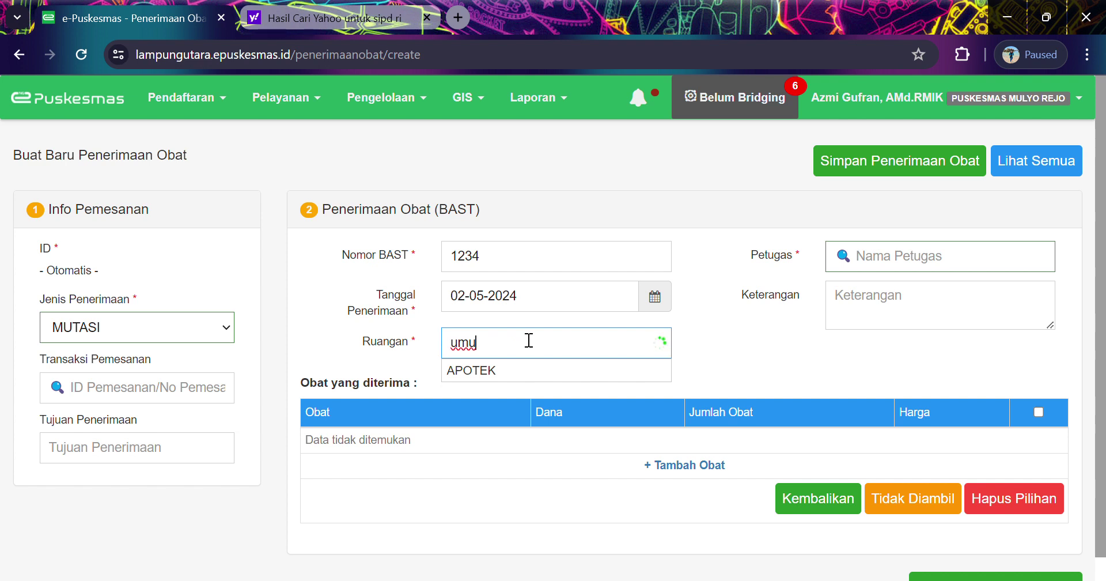
pyautogui.press('BackSpace')
pyautogui.press('BackSpace')
pyautogui.write('apo')
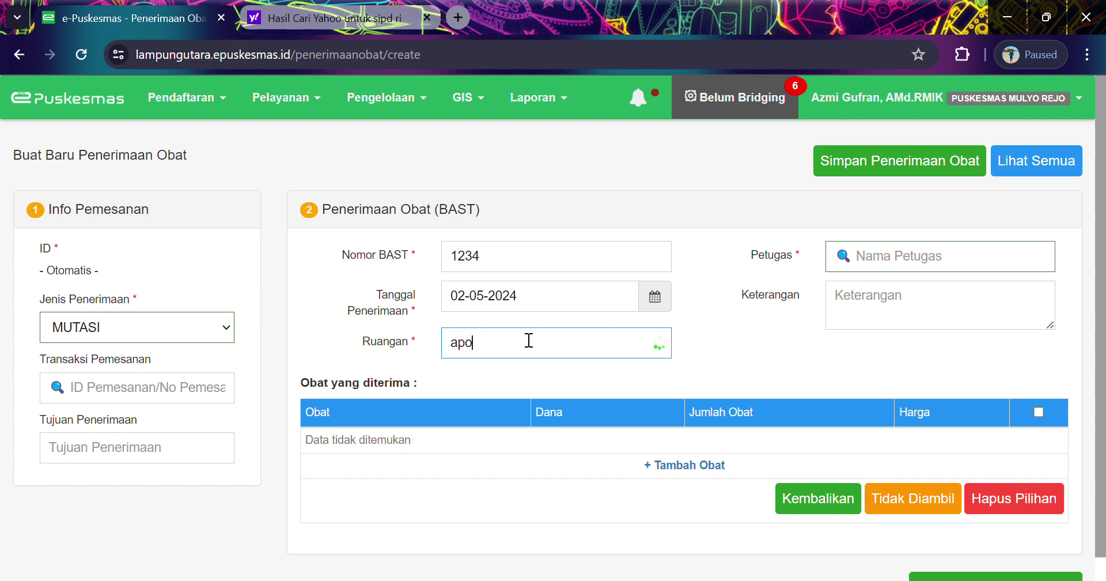
pyautogui.click(520, 372)
# Step: Search for the pharmacist's name and assign that pharmacist as the Petugas of the drug receipt
pyautogui.click(925, 270)
pyautogui.write('ind')
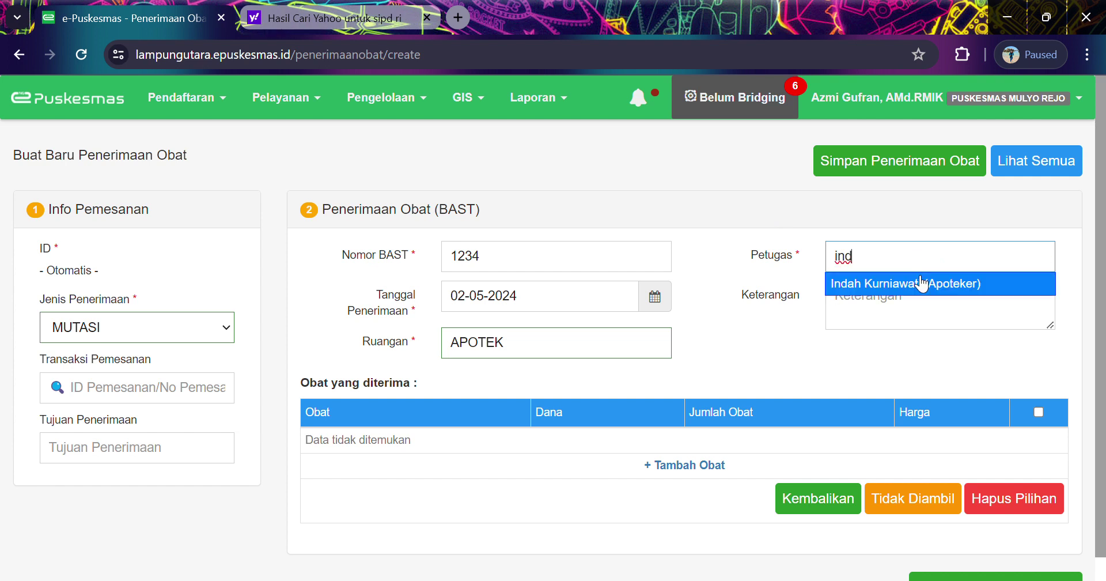
pyautogui.click(917, 281)
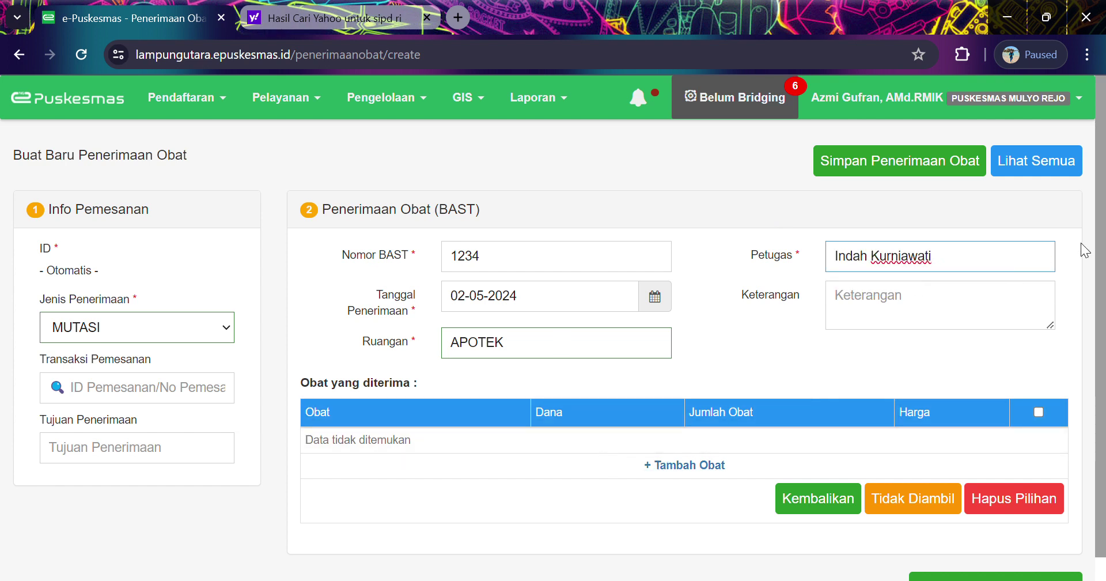
# Step: Add a new received drug, choosing Parasetamol 120mg/5ml - Botol with APBD as the Sumber Dana
pyautogui.moveTo(1099, 249); pyautogui.dragTo(1097, 288)
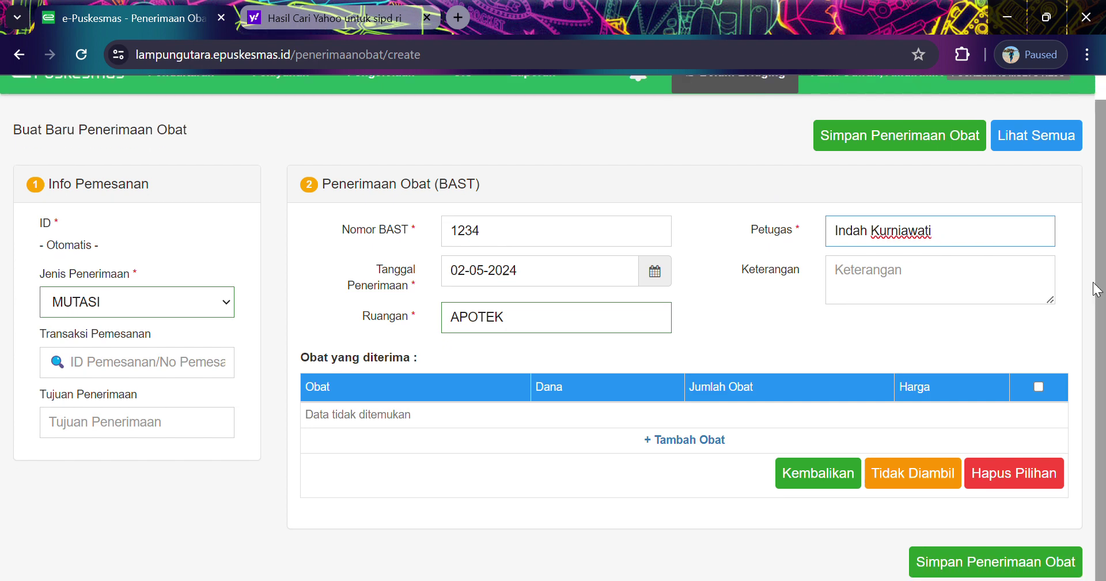
pyautogui.click(711, 440)
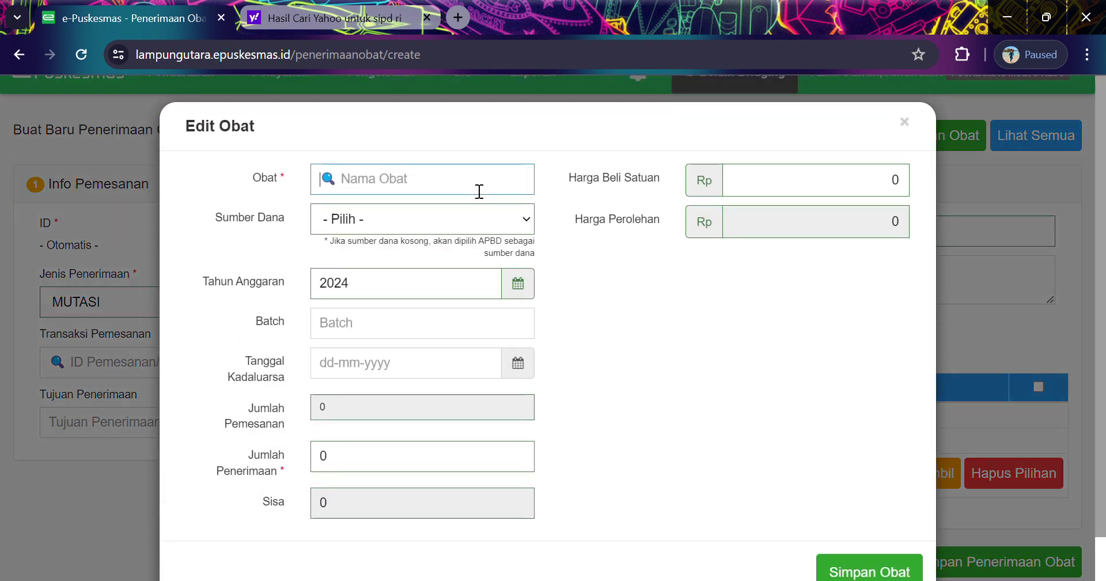
pyautogui.write('para')
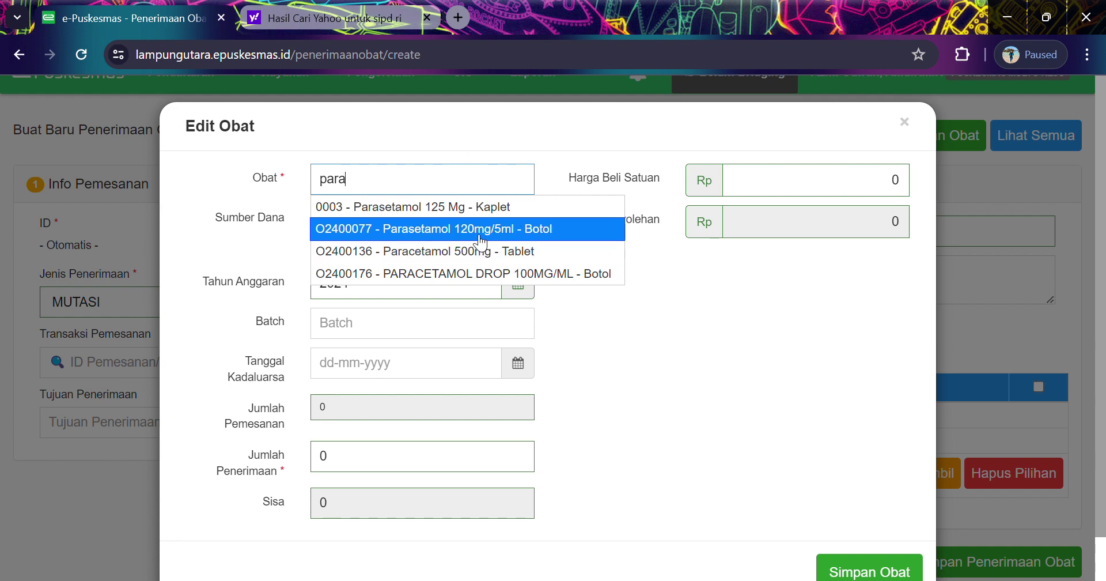
pyautogui.click(527, 231)
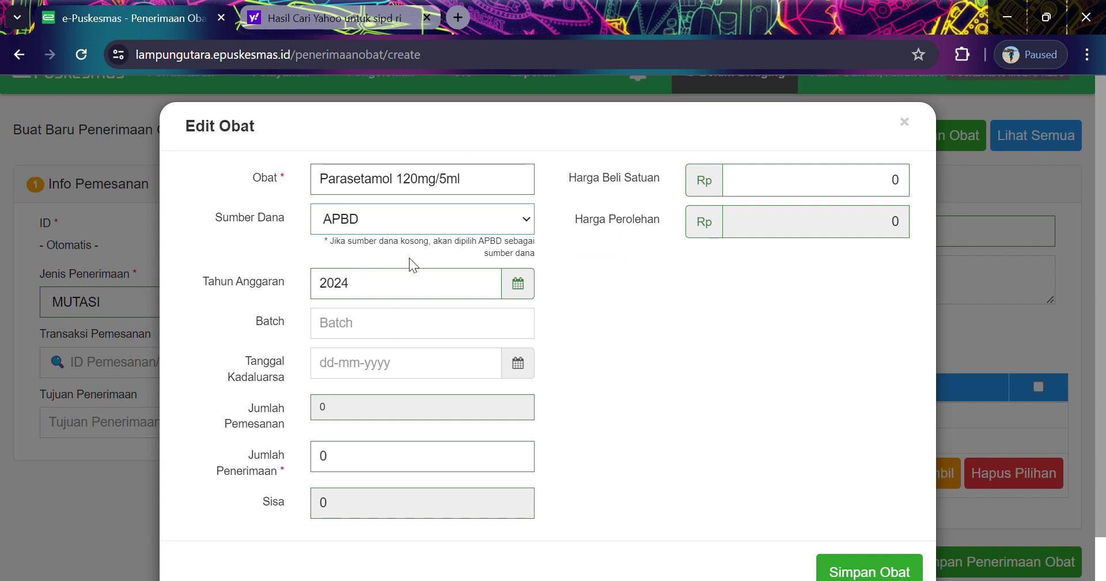
pyautogui.click(416, 344)
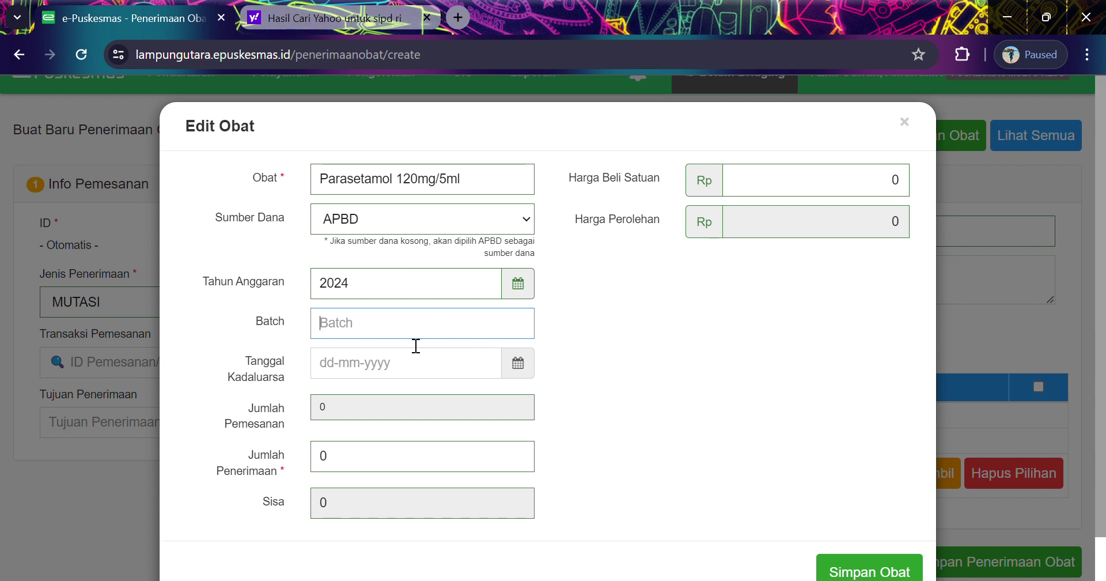
pyautogui.click(522, 370)
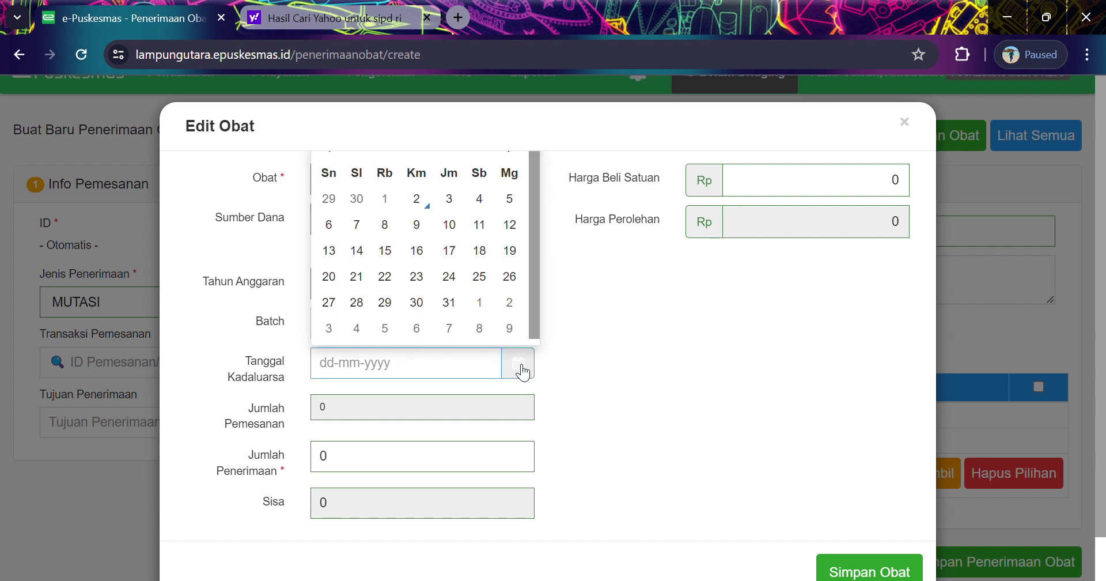
pyautogui.click(521, 371)
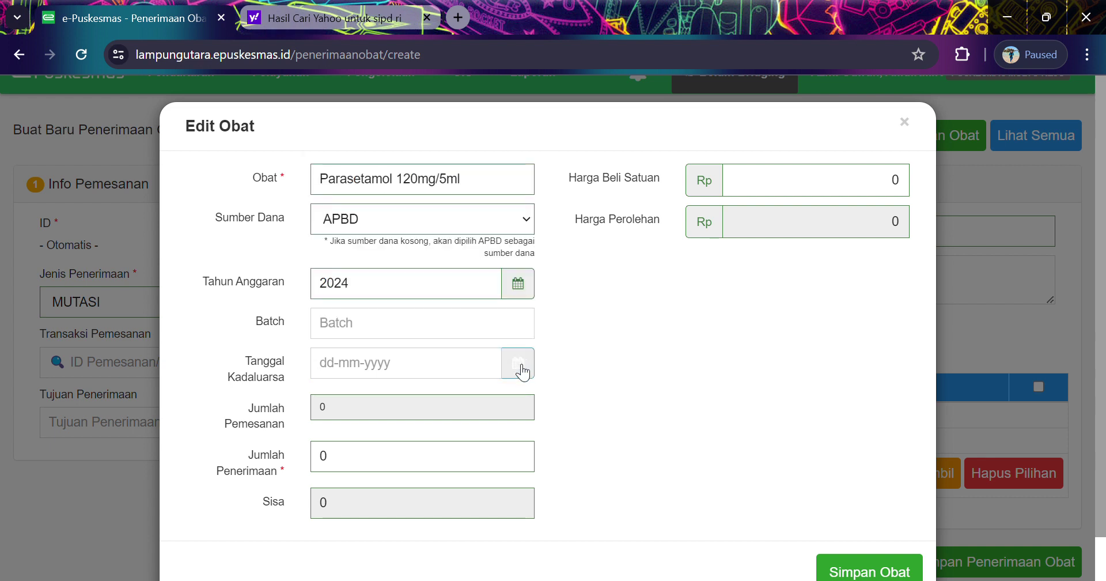
# Step: Set the Jumlah Penerimaan to 10 and save the drug entry to the receipt
pyautogui.click(396, 468)
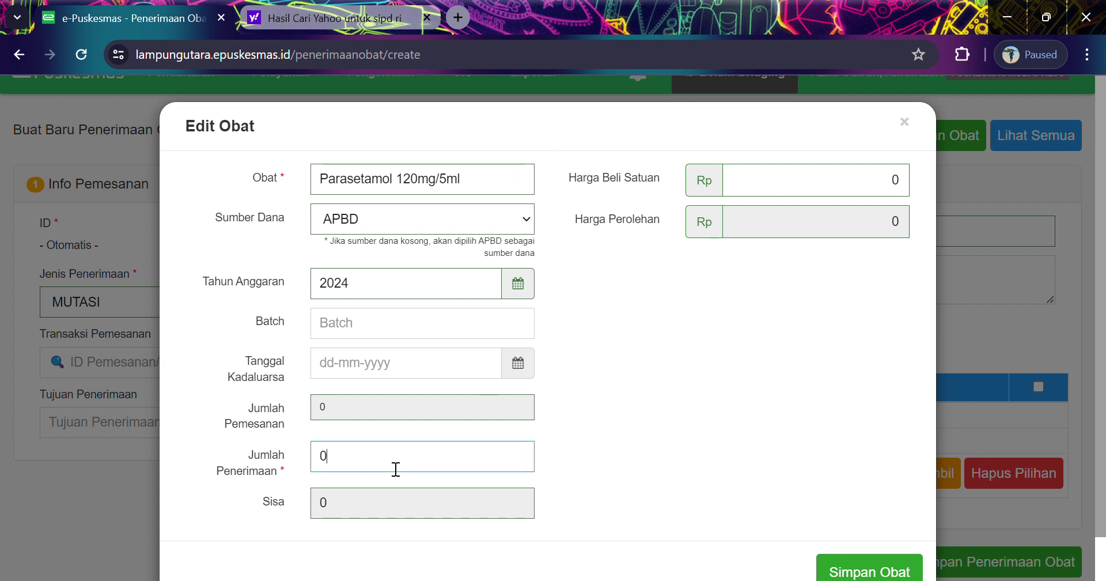
pyautogui.press('BackSpace')
pyautogui.write('1')
pyautogui.write('0')
pyautogui.click(864, 563)
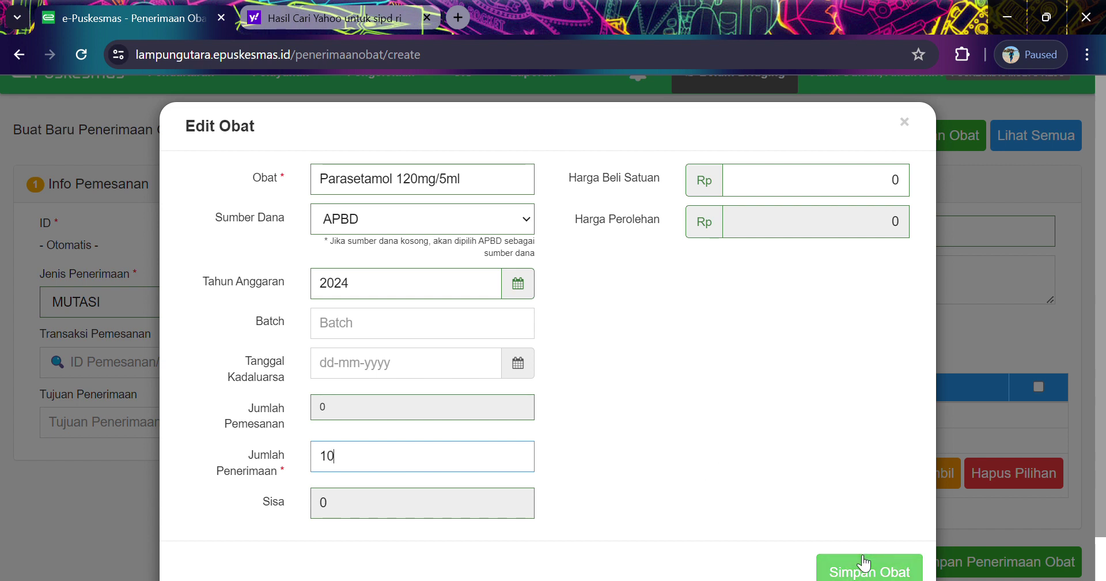
pyautogui.click(849, 186)
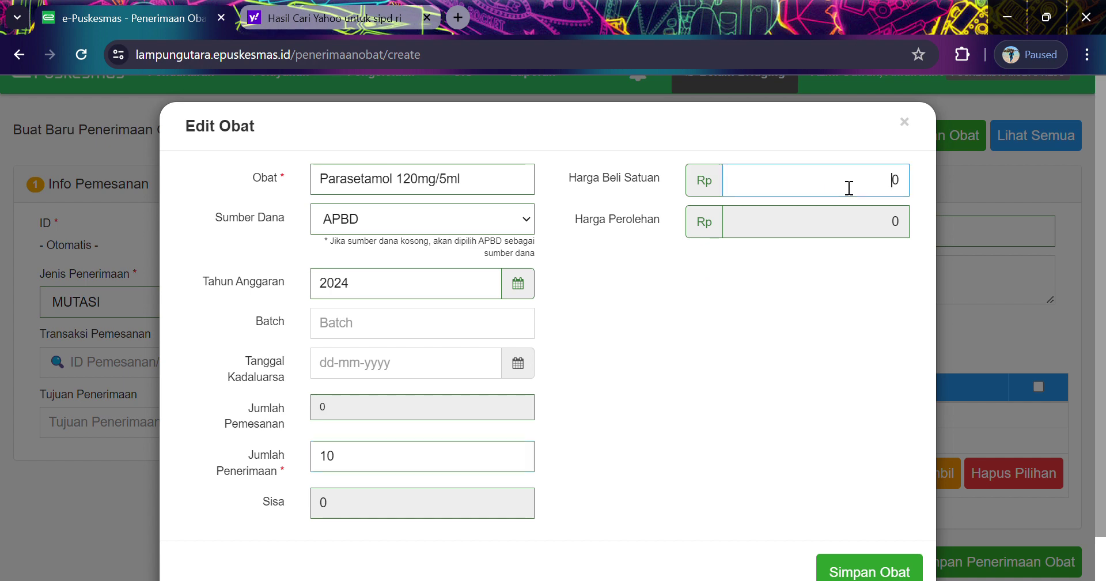
pyautogui.click(890, 571)
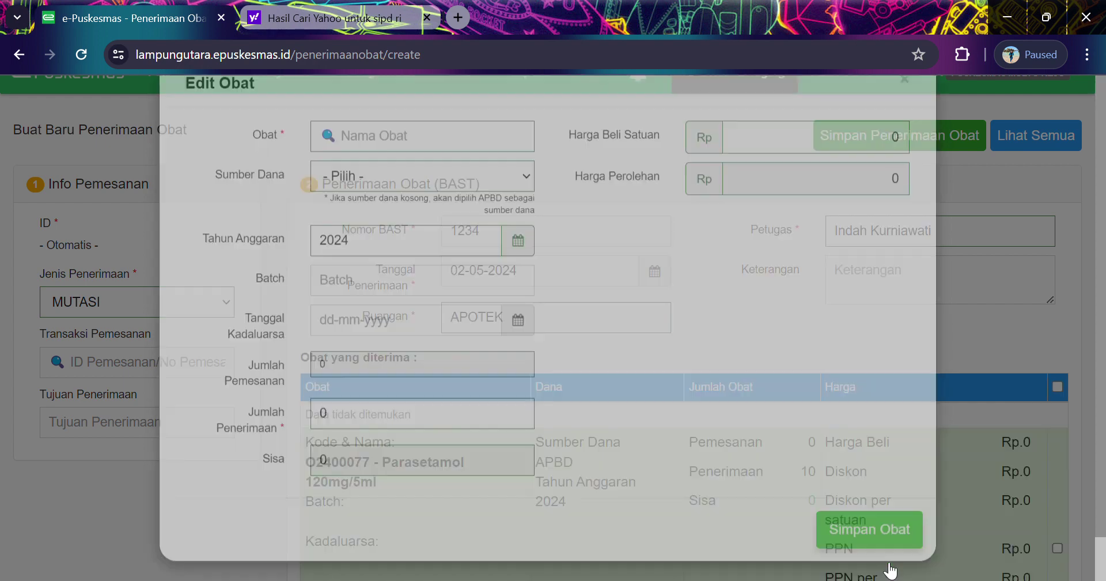
# Step: Mark the Parasetamol 120mg/5ml row in the list of received drugs as selected
pyautogui.scroll(-3, 632, 410)
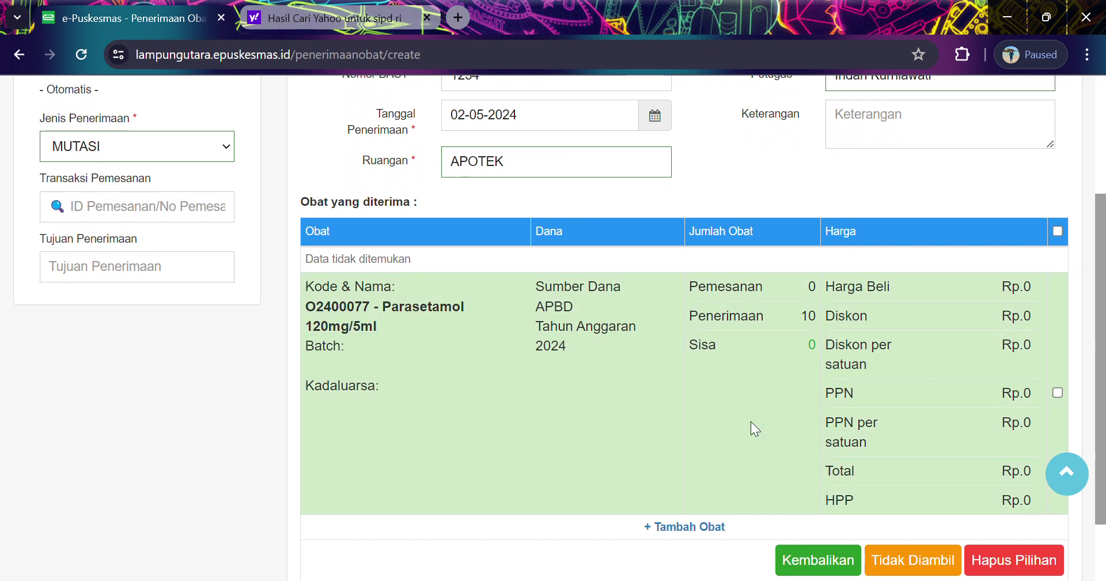
pyautogui.scroll(2, 1103, 274)
pyautogui.scroll(-3, 1103, 274)
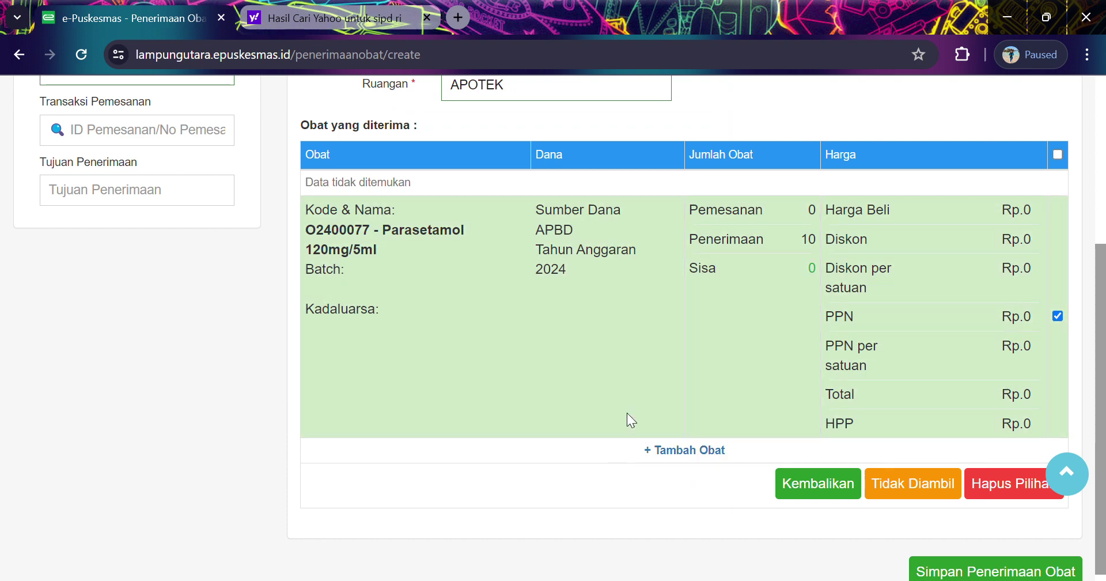
pyautogui.click(675, 451)
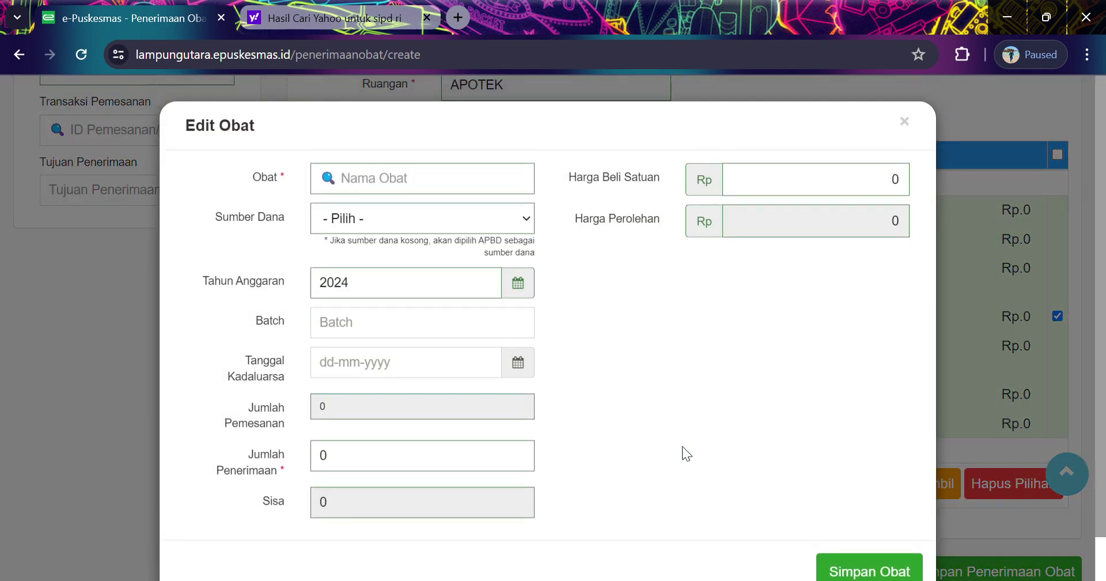
pyautogui.click(447, 180)
pyautogui.write('ac')
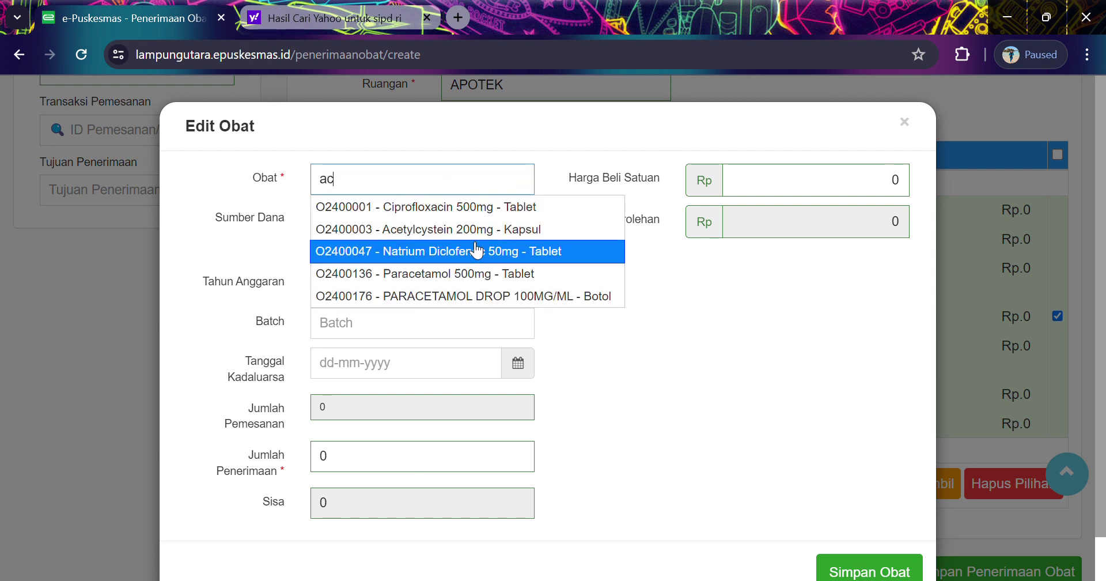
pyautogui.click(906, 123)
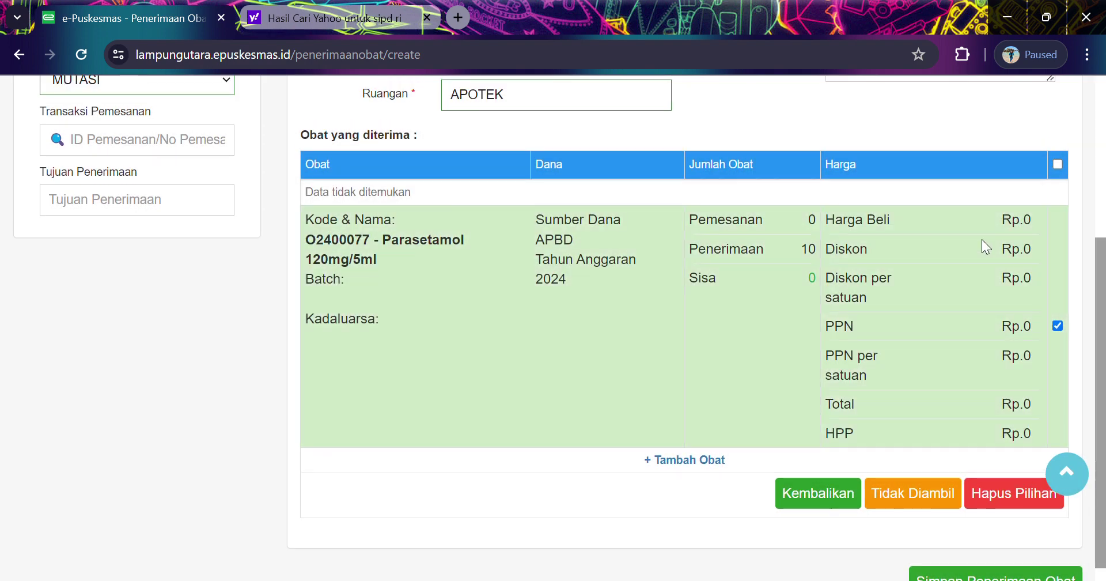
# Step: Select all received drugs and save the new drug receipt
pyautogui.scroll(3, 1104, 166)
pyautogui.scroll(2, 1104, 166)
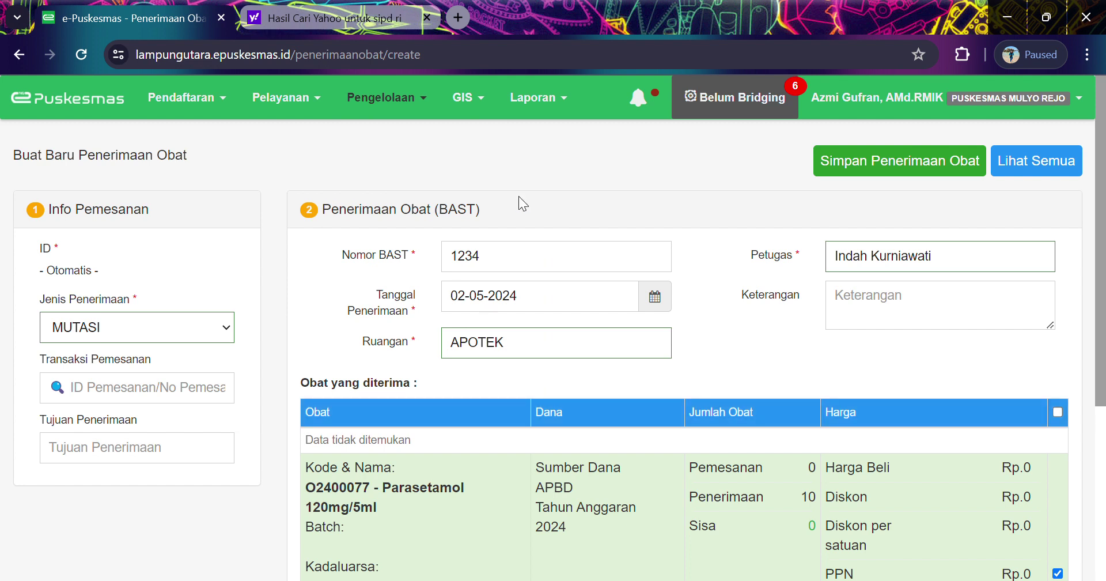
pyautogui.moveTo(1102, 229); pyautogui.dragTo(1104, 270)
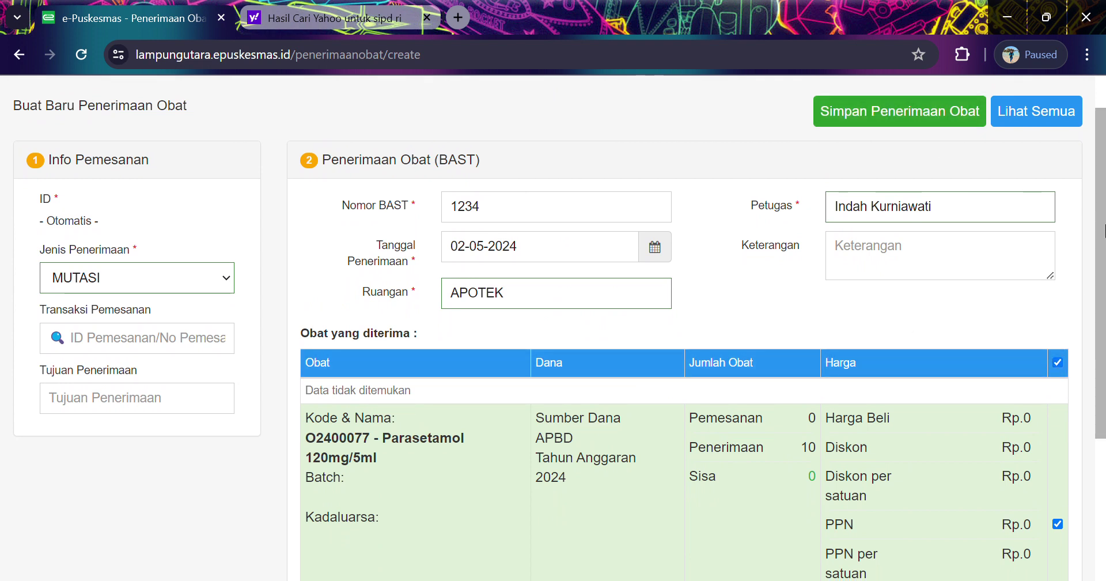
pyautogui.moveTo(1103, 225); pyautogui.dragTo(1101, 204)
pyautogui.click(915, 141)
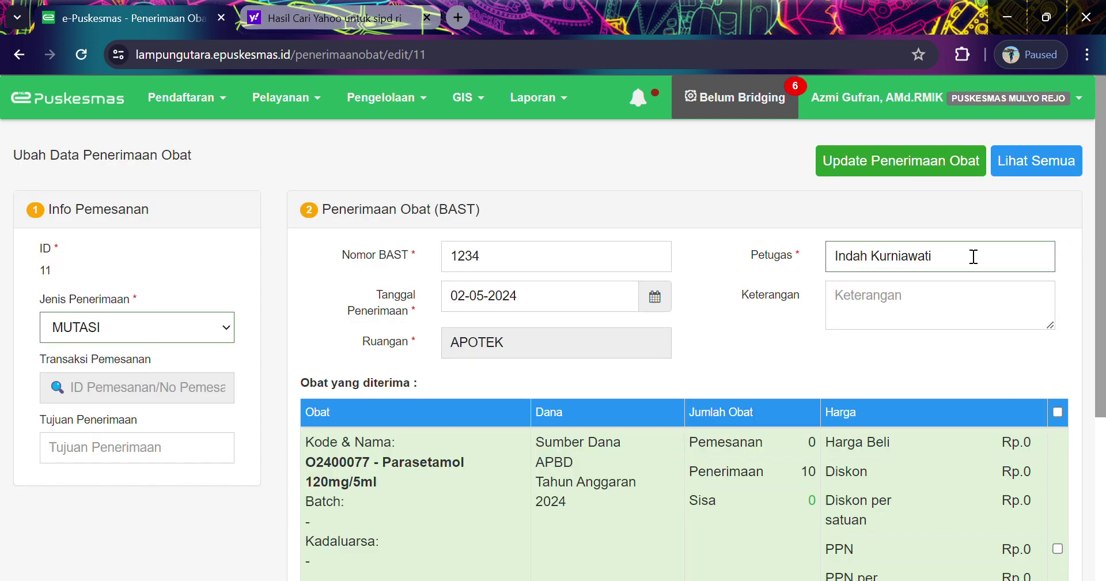
pyautogui.scroll(-4, 1104, 422)
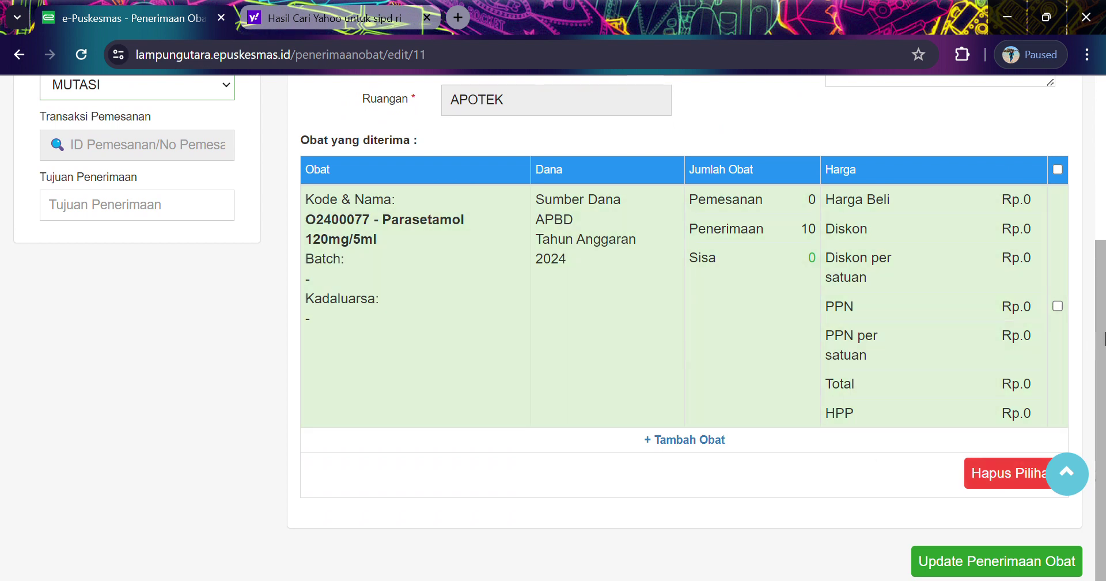
pyautogui.scroll(5, 1101, 266)
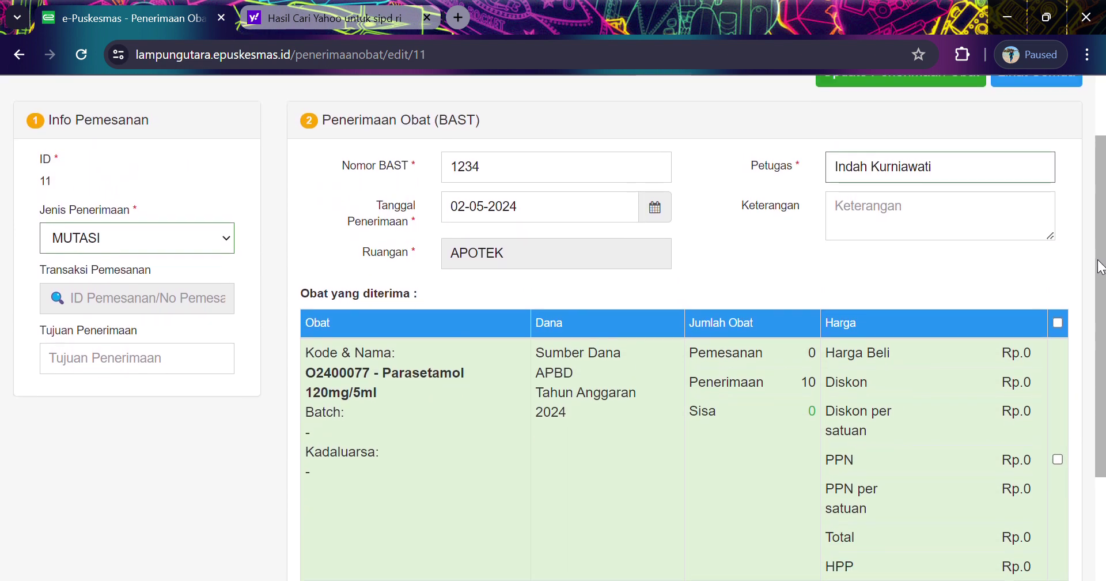
pyautogui.moveTo(1100, 266); pyautogui.dragTo(1100, 387)
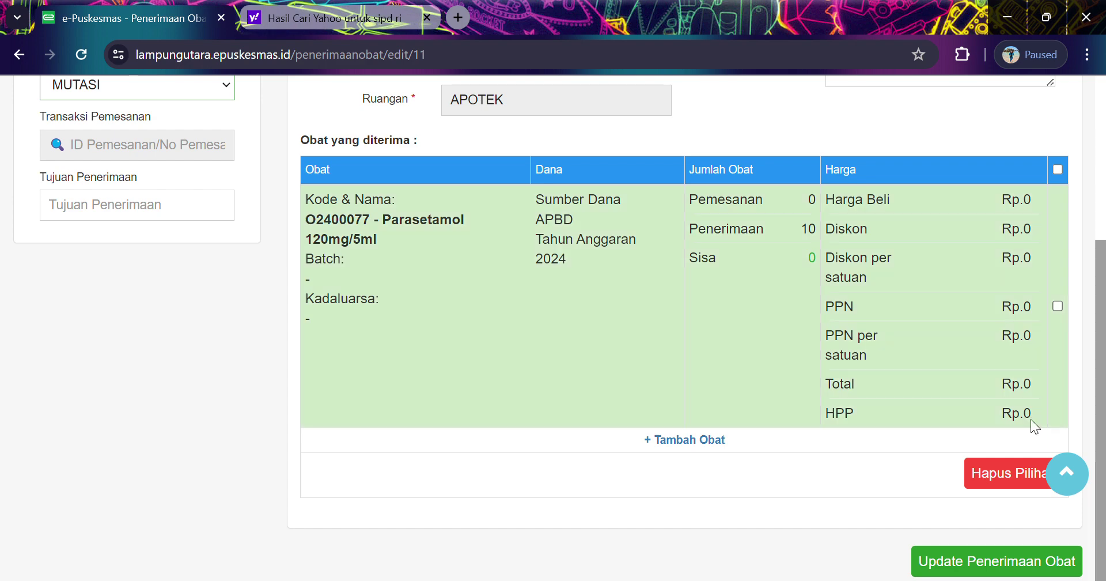
pyautogui.click(708, 442)
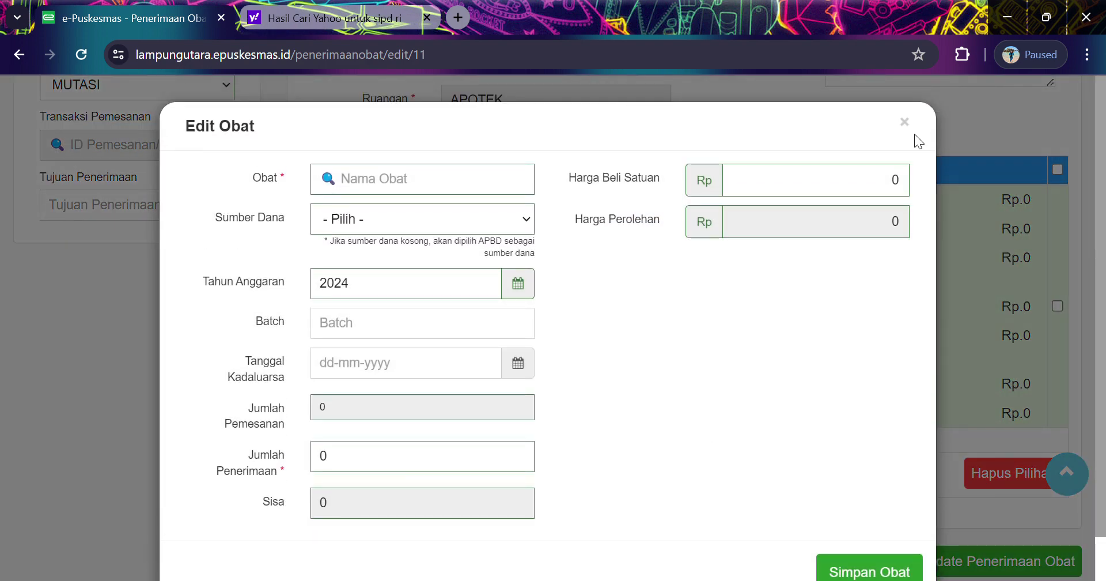
pyautogui.click(905, 122)
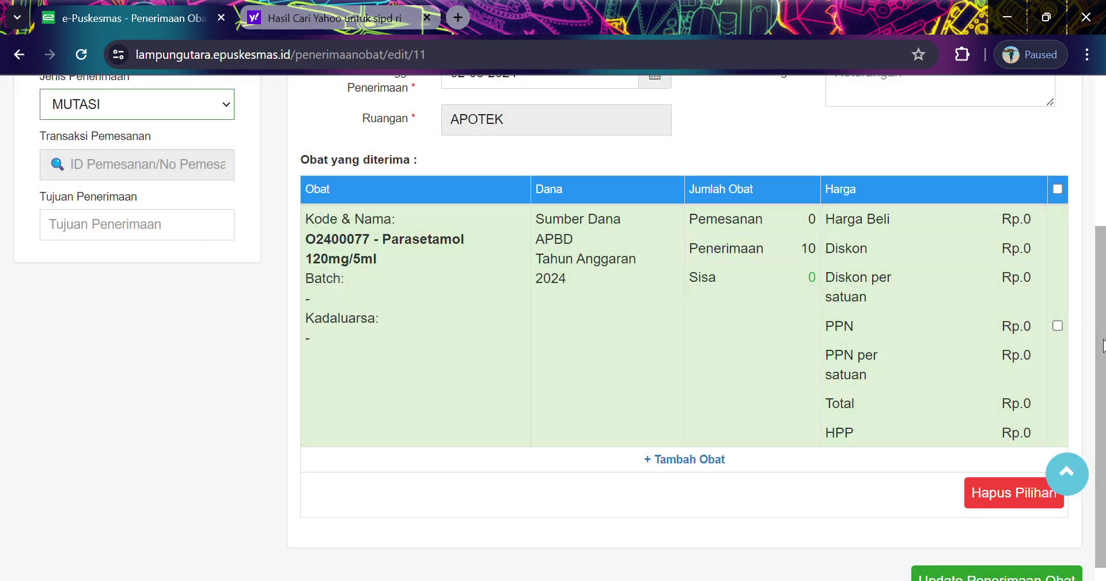
# Step: Select all drugs on the saved receipt and update the Penerimaan Obat data
pyautogui.scroll(1, 1103, 346)
pyautogui.click(1058, 248)
pyautogui.scroll(3, 979, 202)
pyautogui.click(955, 156)
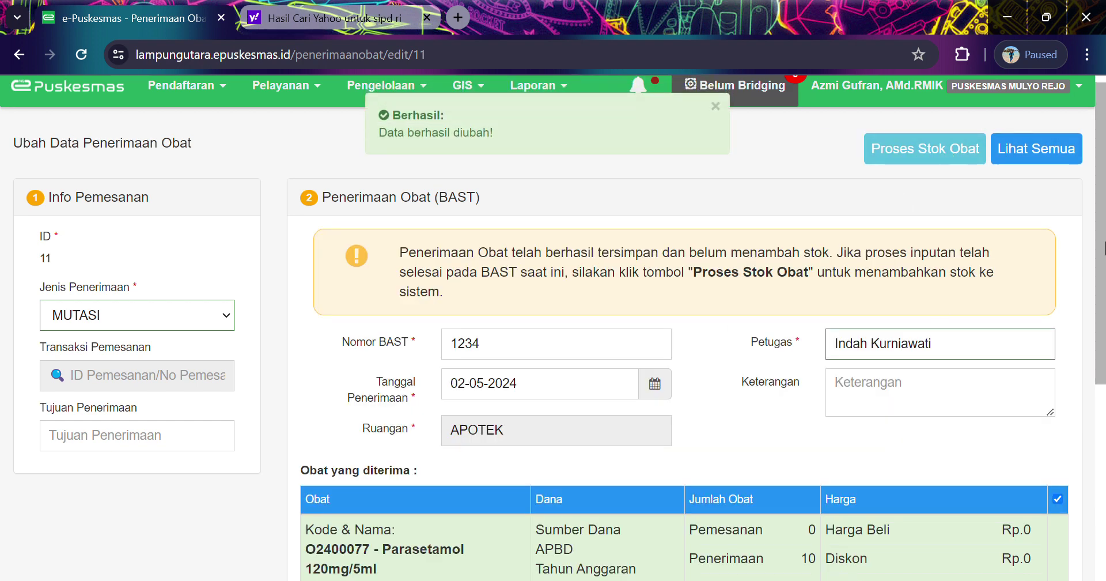
# Step: Review the saved drug receipt and check the Parasetamol 120mg/5ml entry's details in its edit form
pyautogui.scroll(-1, 1104, 281)
pyautogui.scroll(1, 1104, 280)
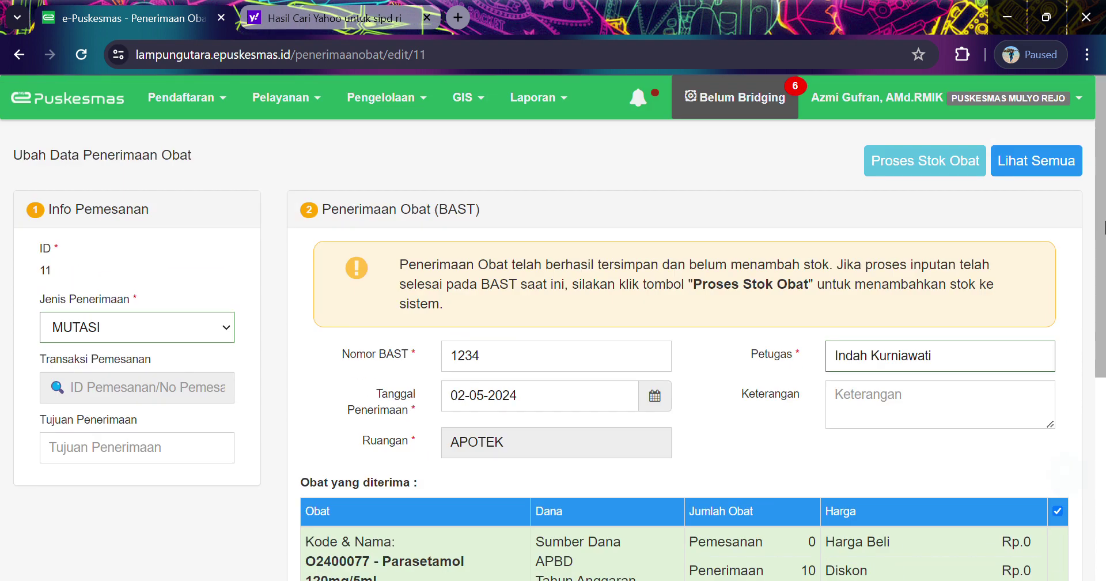
pyautogui.scroll(-2, 1104, 231)
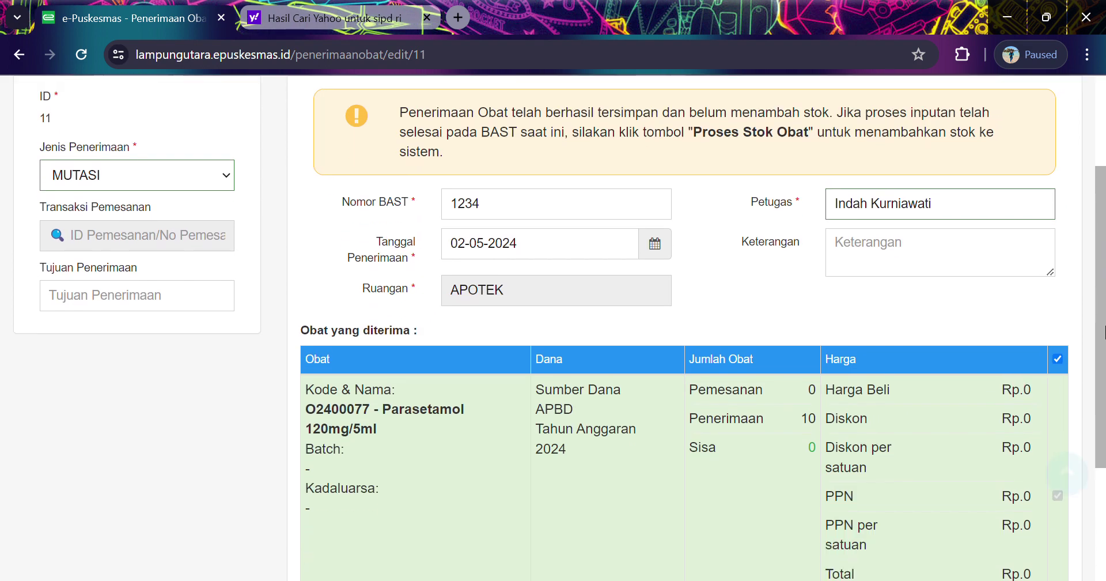
pyautogui.scroll(1, 1103, 283)
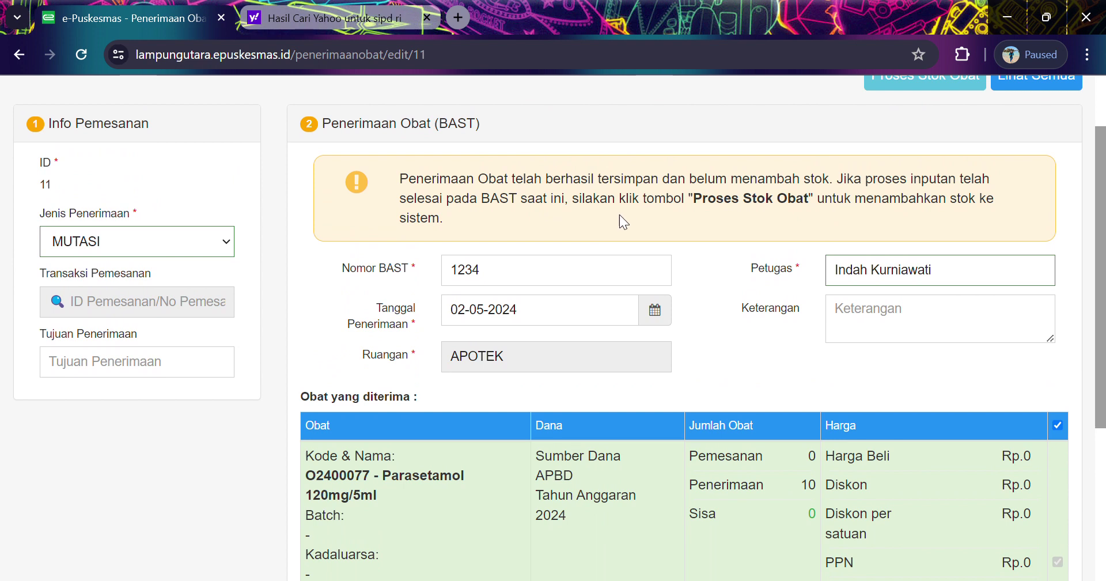
pyautogui.moveTo(1104, 276); pyautogui.dragTo(1104, 429)
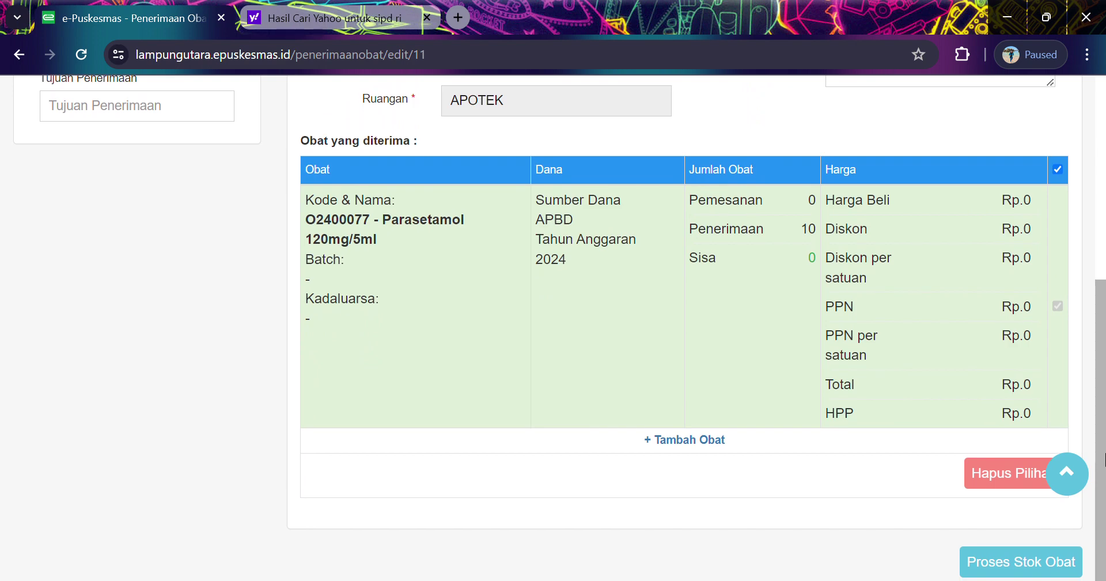
pyautogui.moveTo(1104, 389); pyautogui.dragTo(1103, 292)
pyautogui.scroll(-1, 1104, 356)
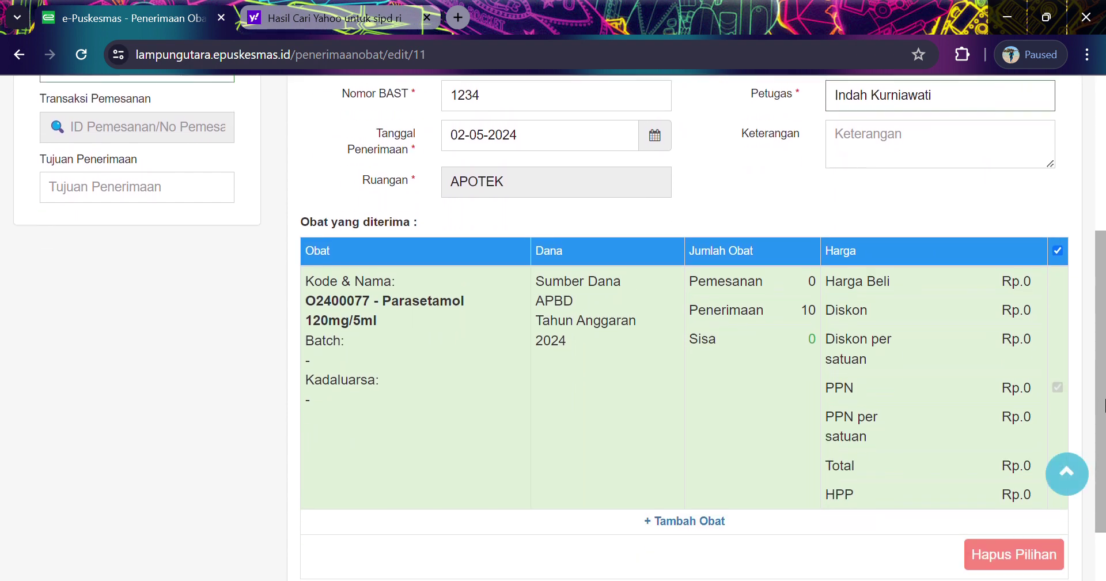
pyautogui.doubleClick(905, 413)
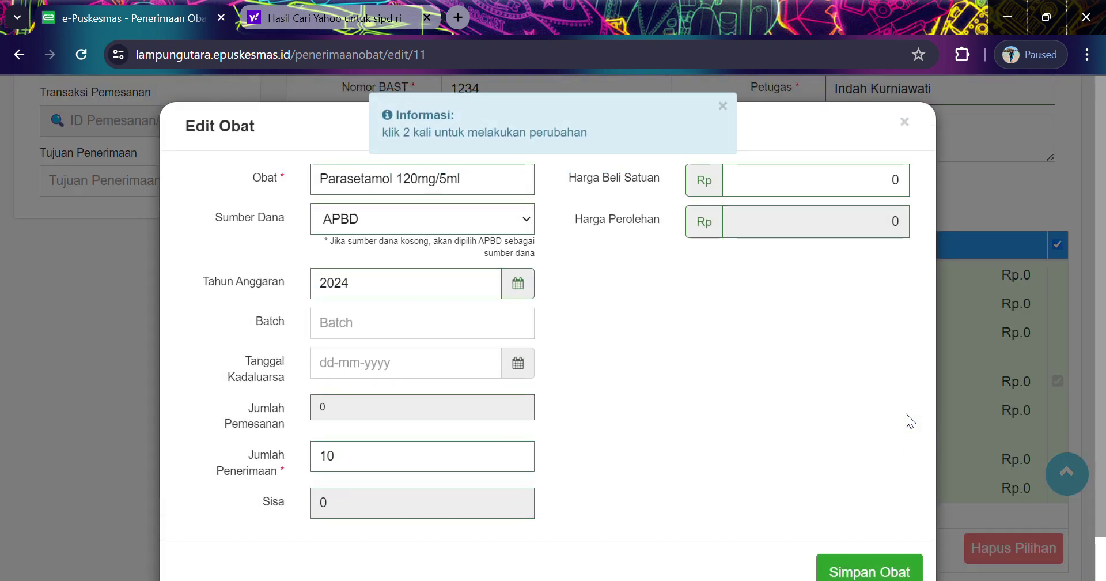
pyautogui.click(904, 122)
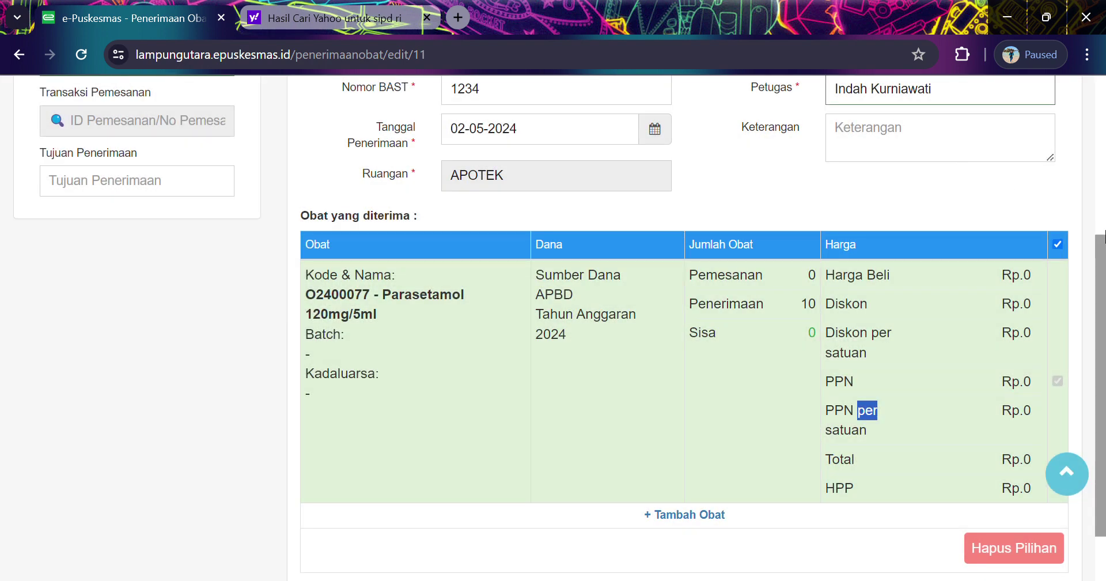
# Step: Process the drug stock of the saved receipt so the received Parasetamol 120mg/5ml is added to the system stock
pyautogui.scroll(5, 1105, 233)
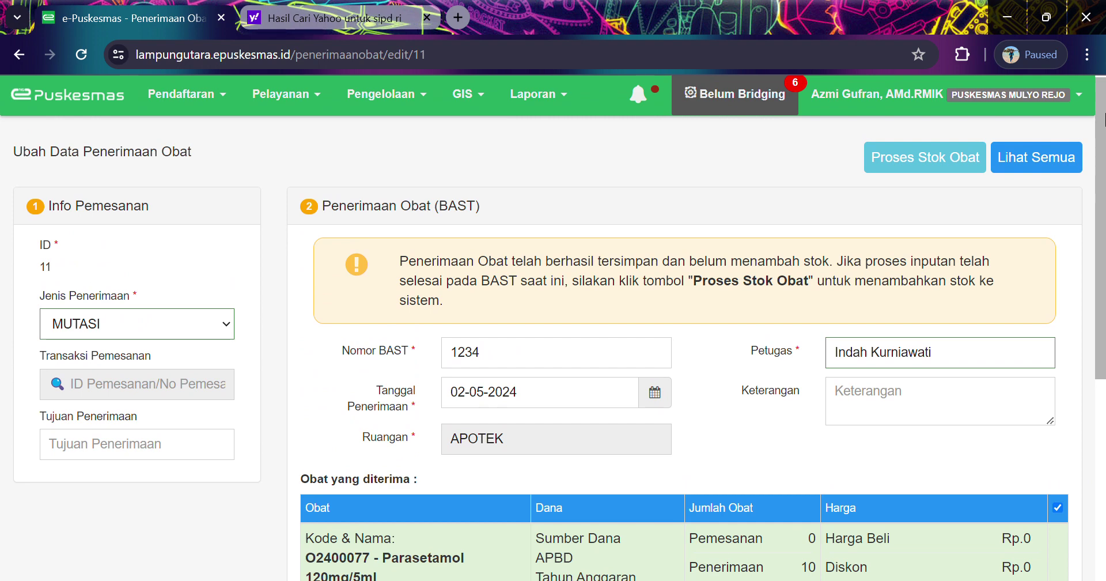
pyautogui.scroll(-5, 1060, 339)
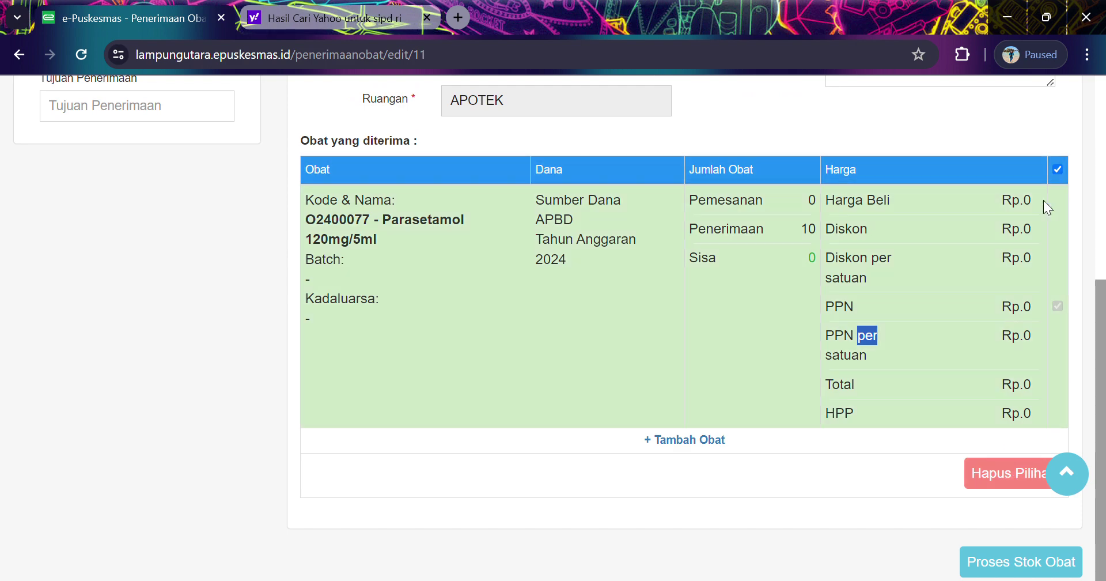
pyautogui.scroll(5, 1093, 247)
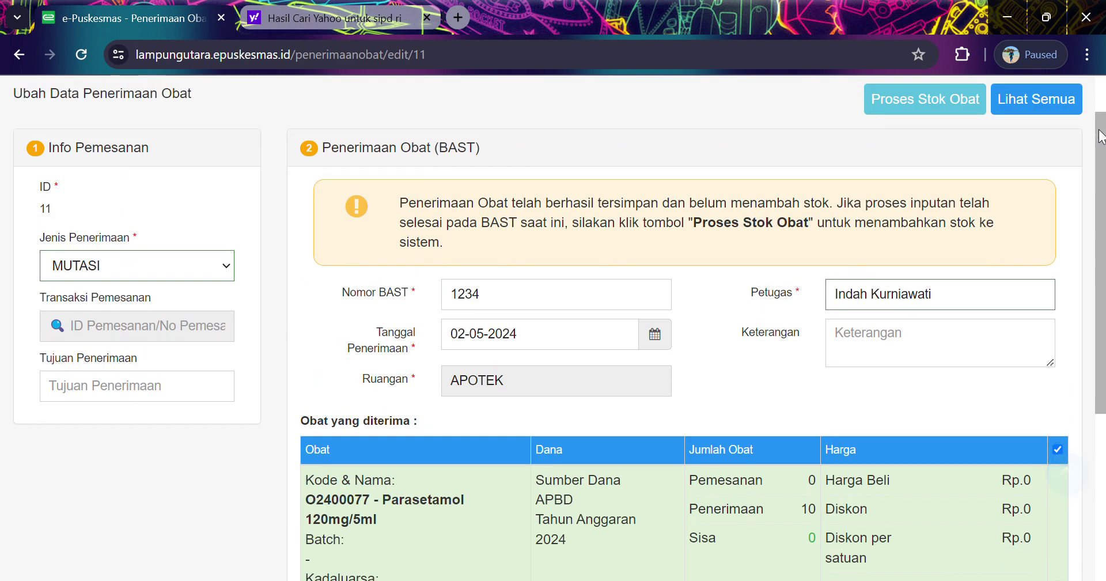
pyautogui.scroll(1, 1100, 136)
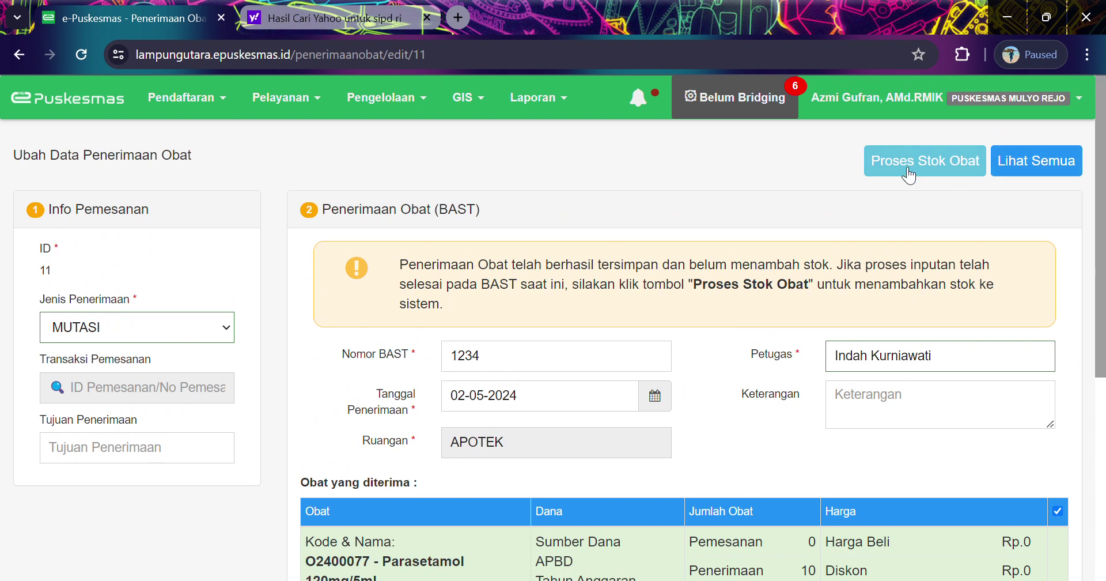
pyautogui.click(951, 356)
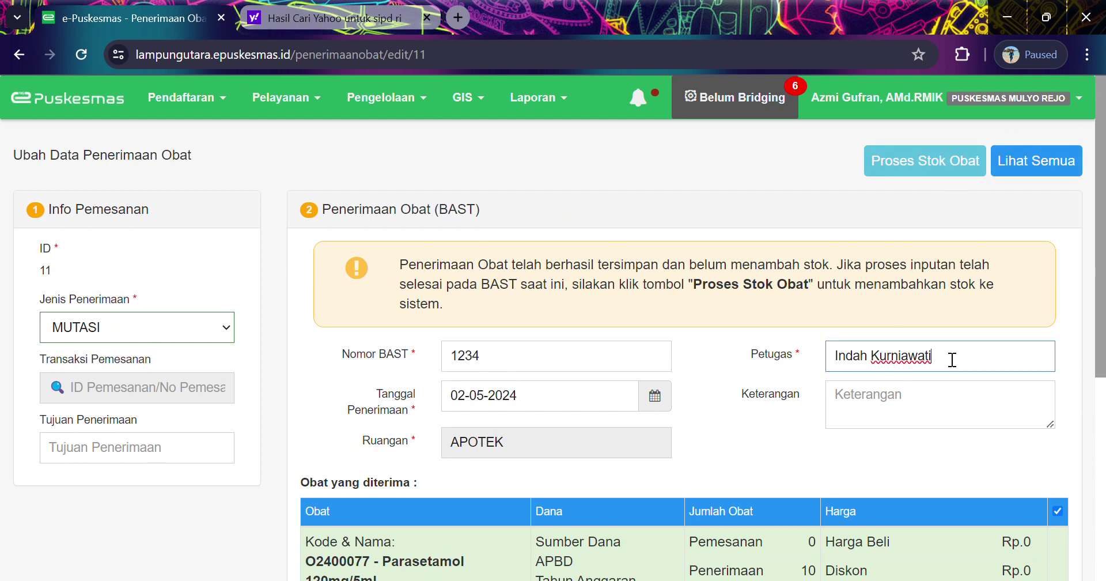
pyautogui.click(934, 168)
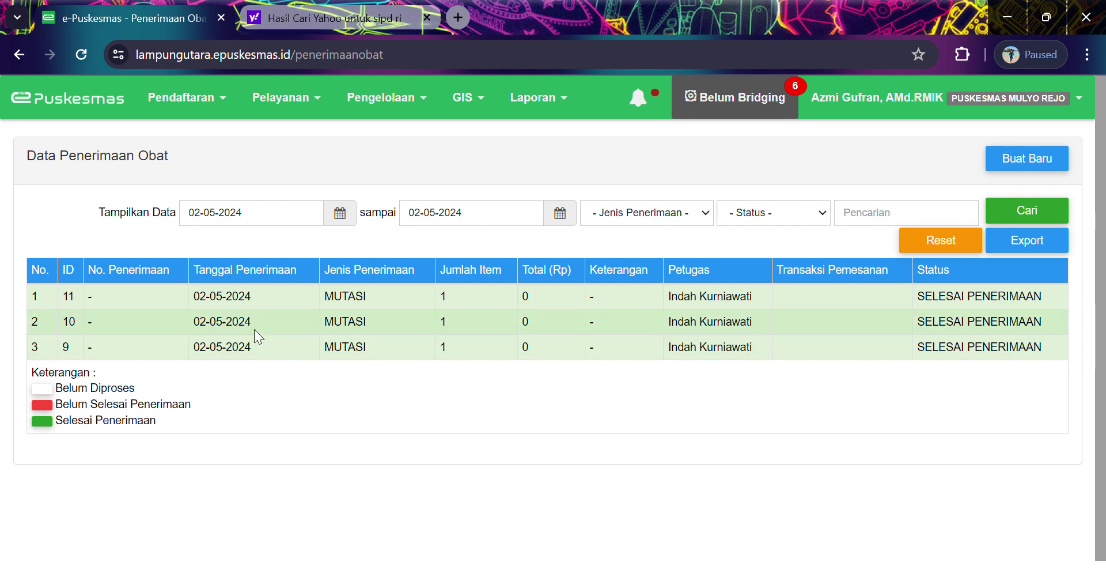
# Step: Open the processed receipt with ID 11 from the Penerimaan Obat list and review its details
pyautogui.doubleClick(300, 296)
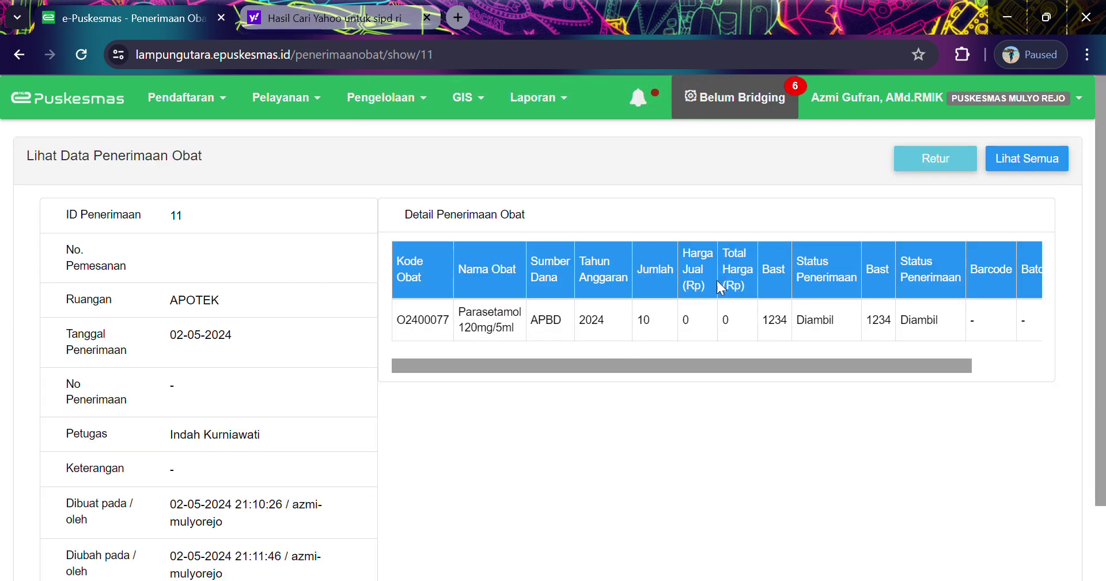
pyautogui.scroll(-2, 1101, 276)
pyautogui.moveTo(1104, 282); pyautogui.dragTo(1104, 501)
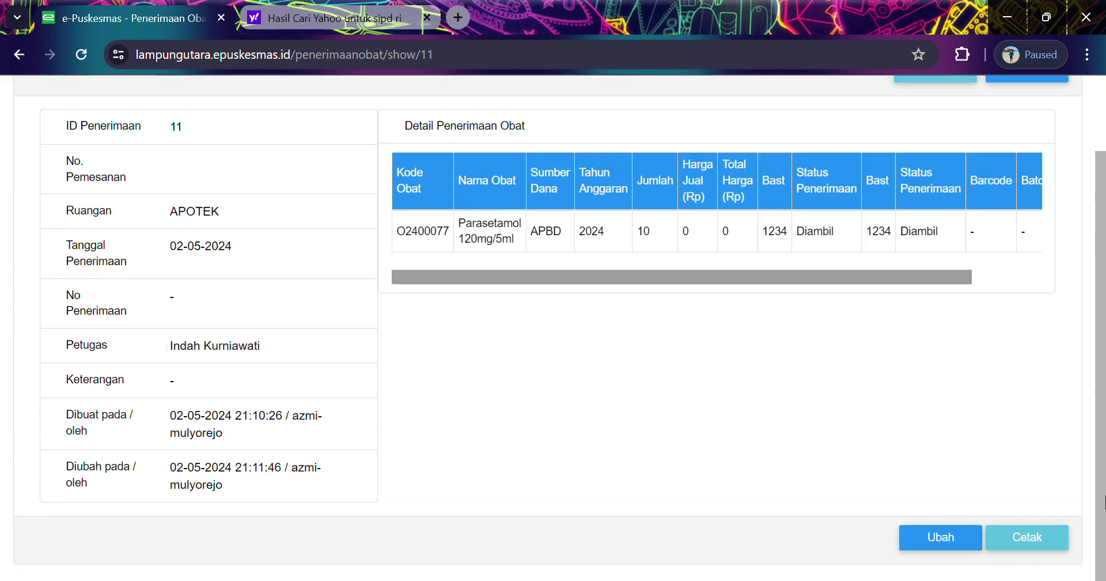
pyautogui.scroll(2, 1103, 472)
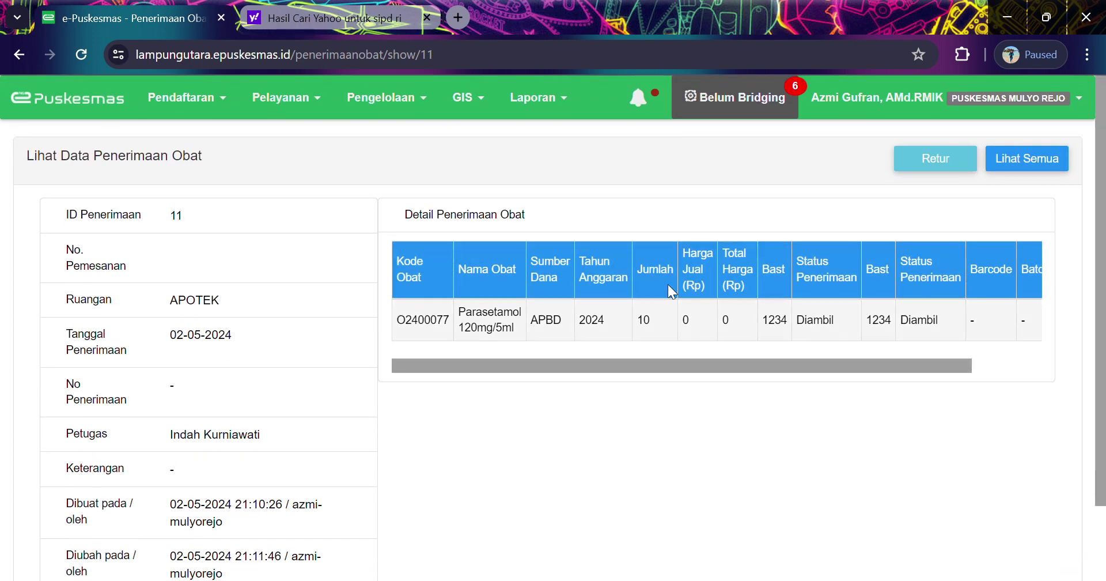
pyautogui.click(934, 158)
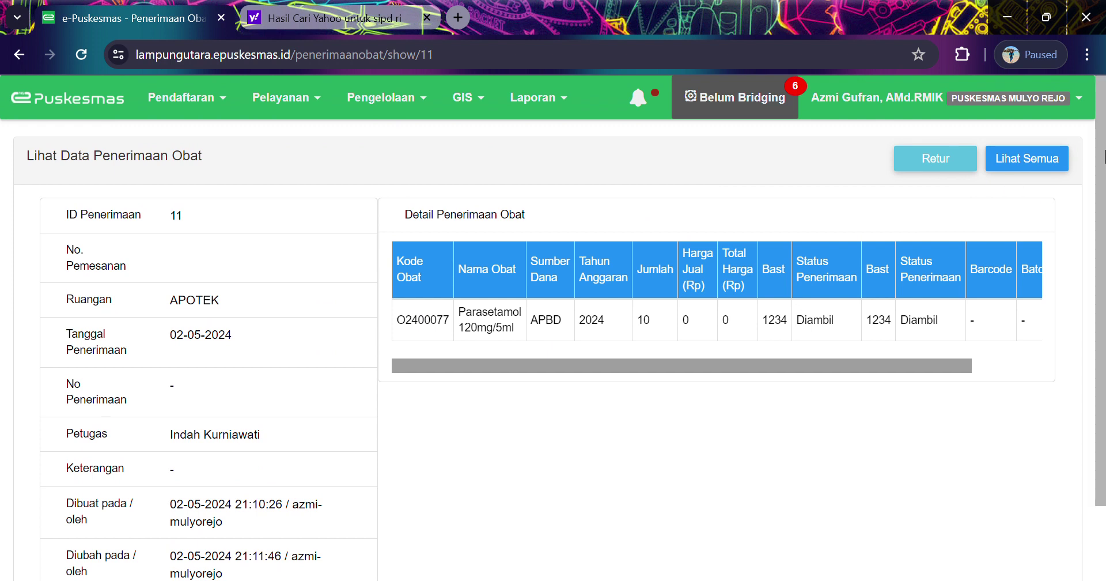
# Step: Open the Stok Obat data and search the drug stock for "para"
pyautogui.click(404, 113)
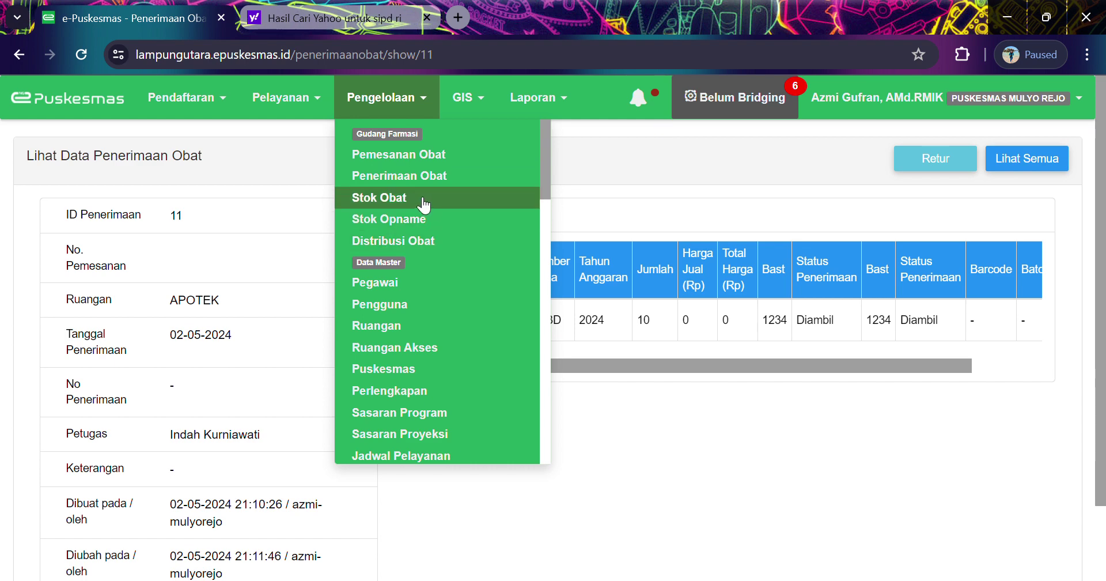
pyautogui.click(407, 201)
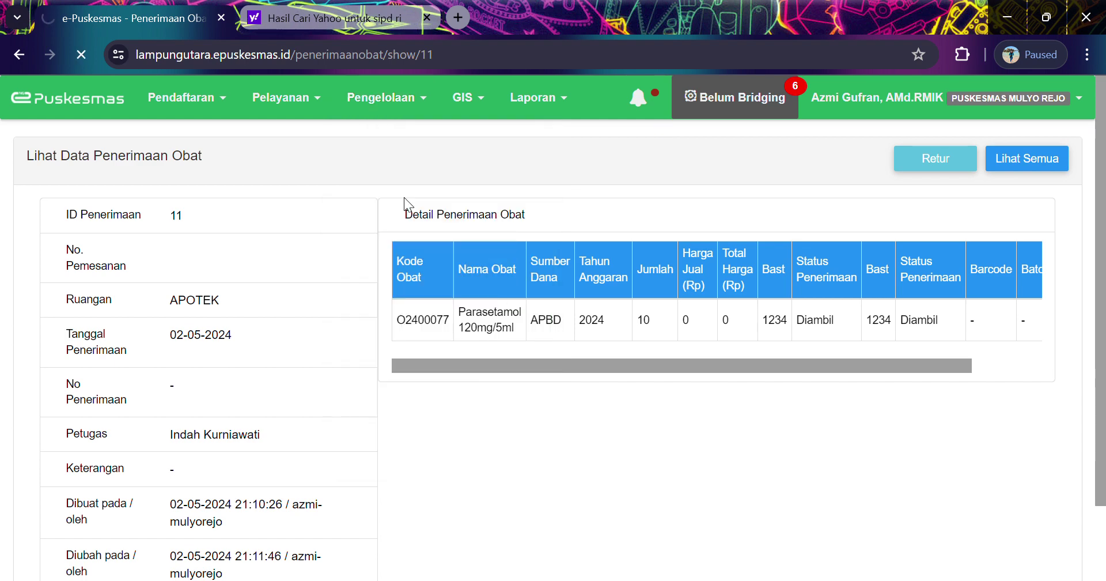
pyautogui.click(982, 211)
pyautogui.write('para')
pyautogui.click(949, 230)
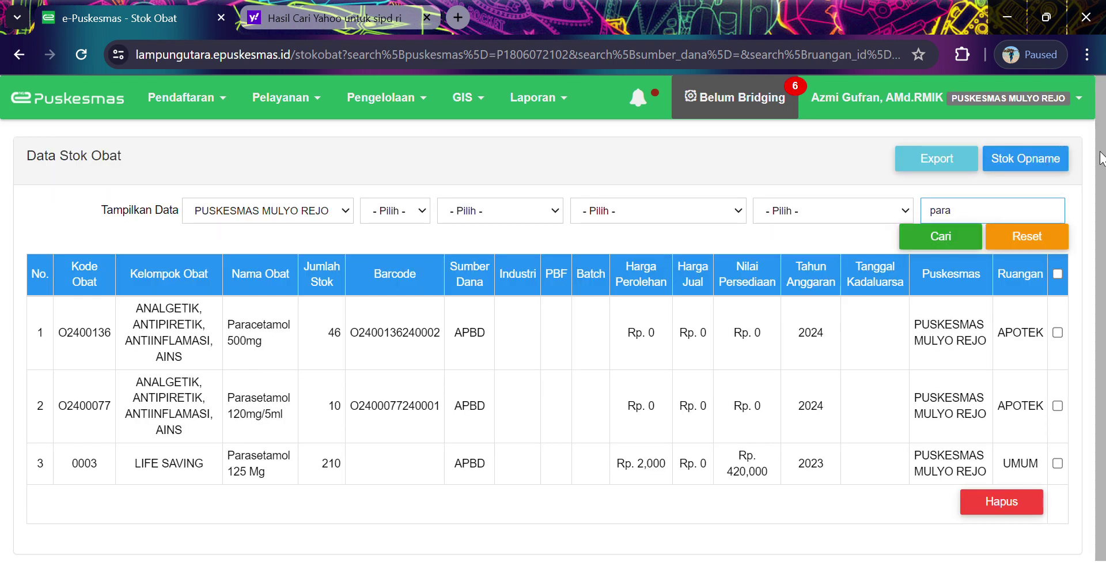
pyautogui.scroll(-1, 304, 485)
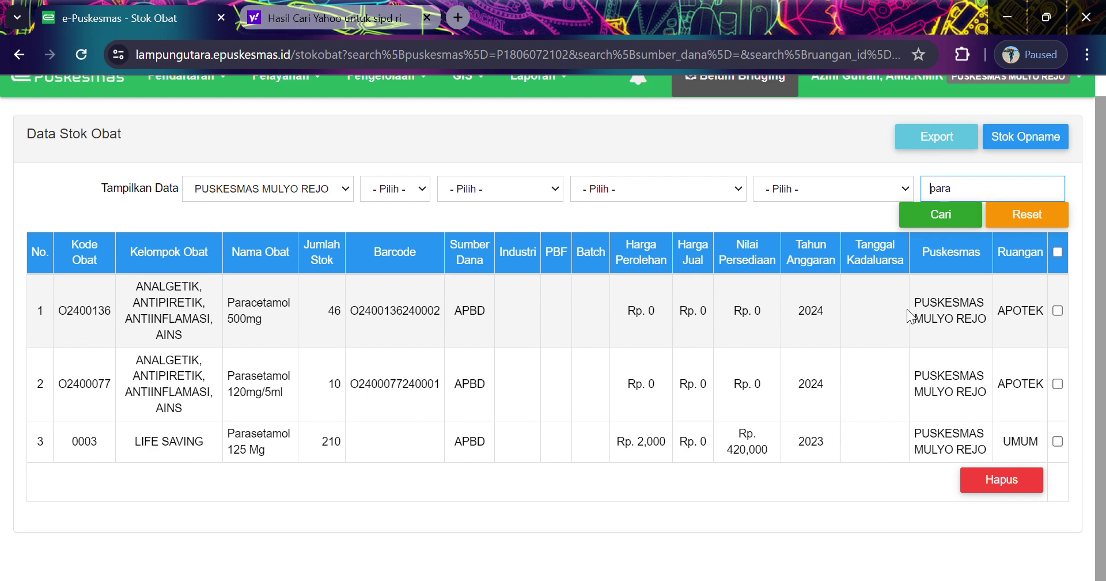
pyautogui.scroll(1, 1097, 258)
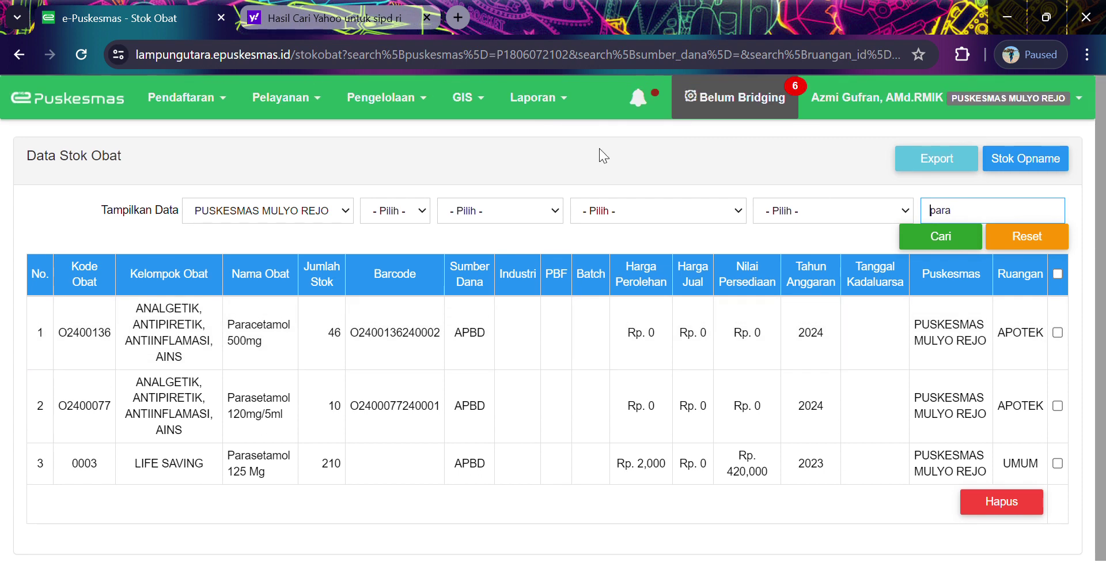
# Step: Open the Pelayanan Medis data and list the patients of 02-05-2024 with the examination status filter set to SEMUA
pyautogui.click(299, 101)
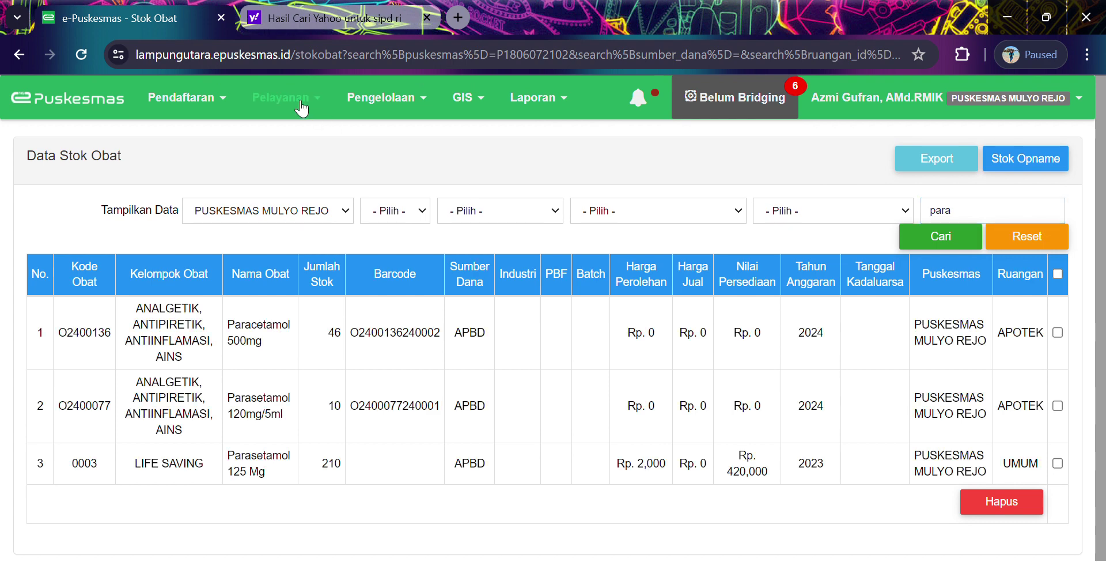
pyautogui.click(291, 154)
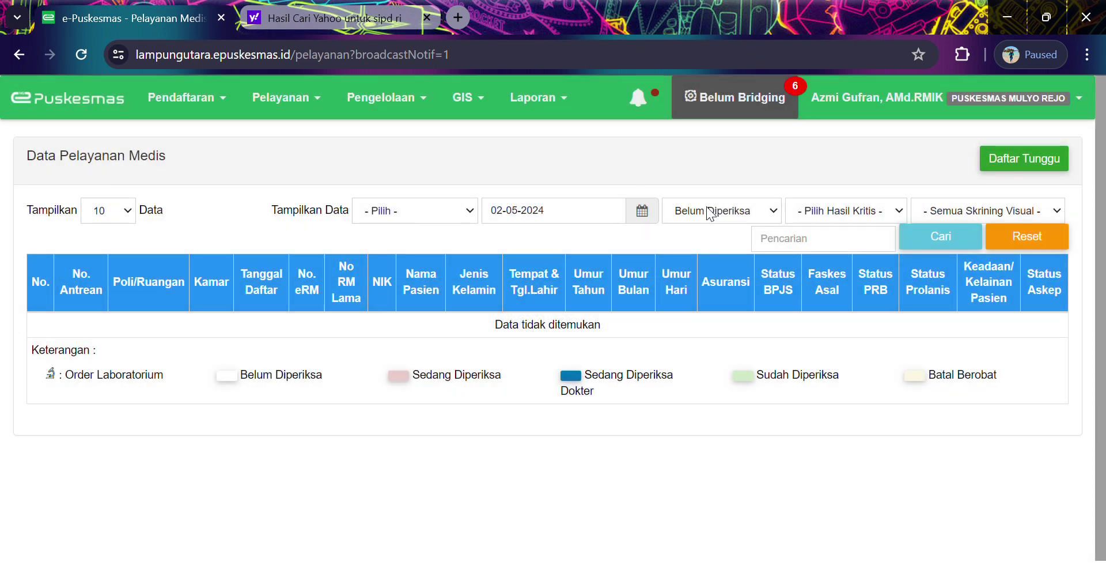
pyautogui.click(711, 214)
pyautogui.click(700, 227)
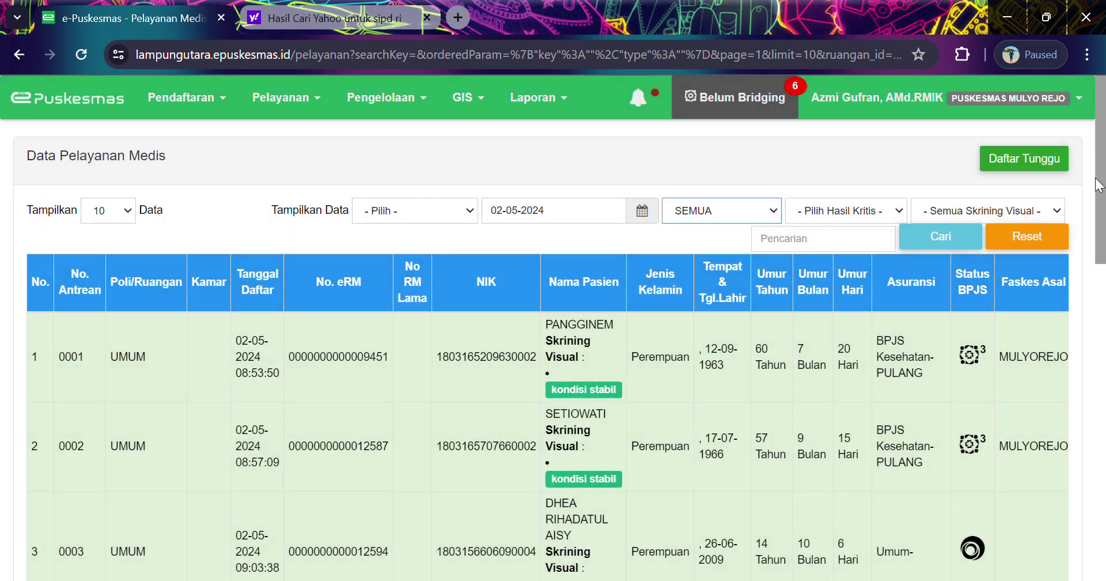
pyautogui.moveTo(1097, 179); pyautogui.dragTo(1098, 527)
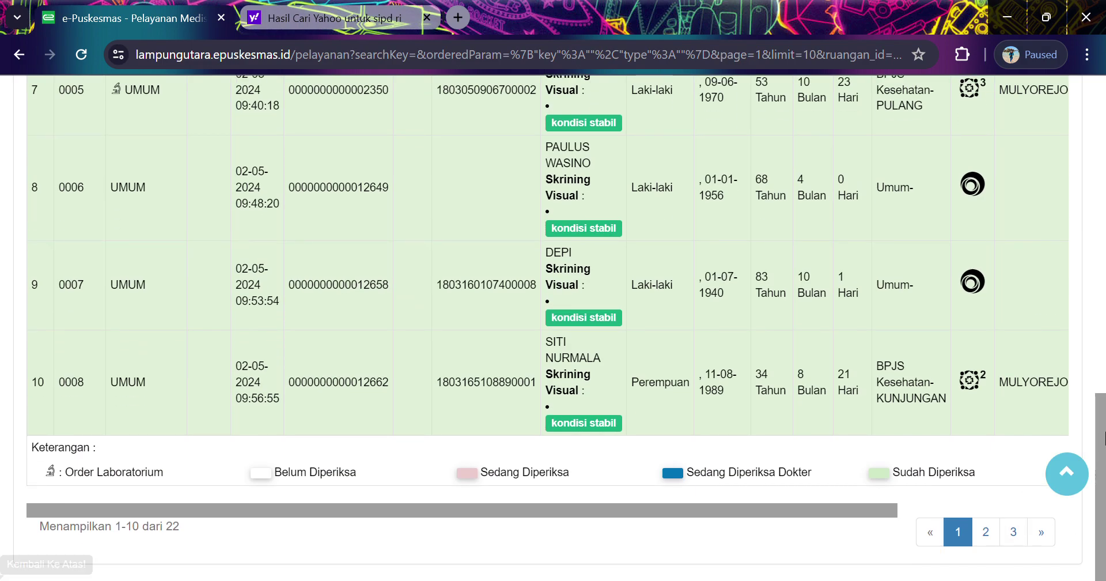
pyautogui.click(1067, 473)
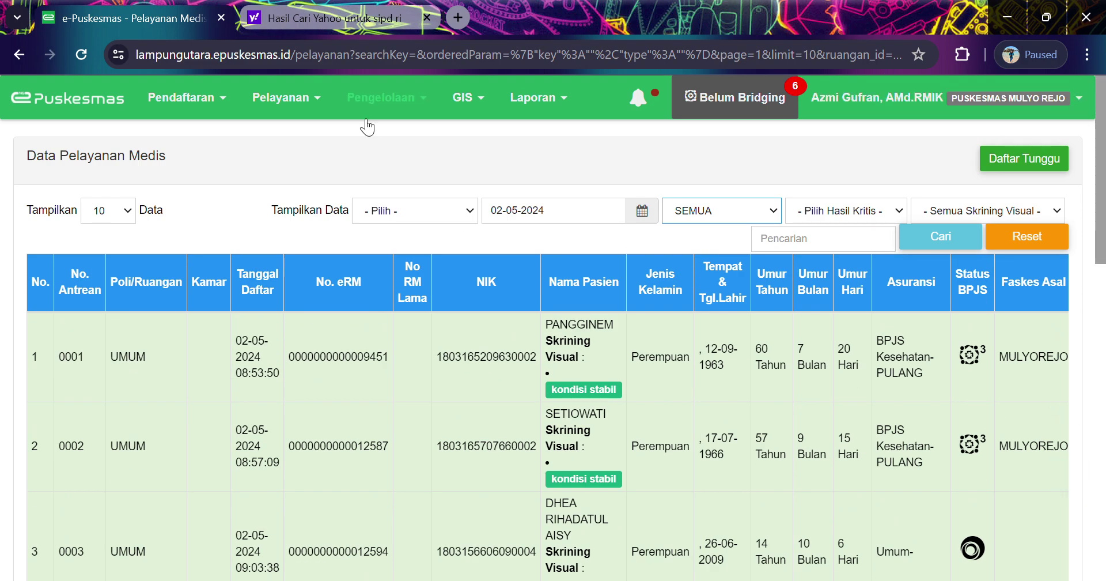
# Step: Return to the Stok Obat data and view the unfiltered drug stock list of PUSKESMAS MULYO REJO
pyautogui.click(385, 98)
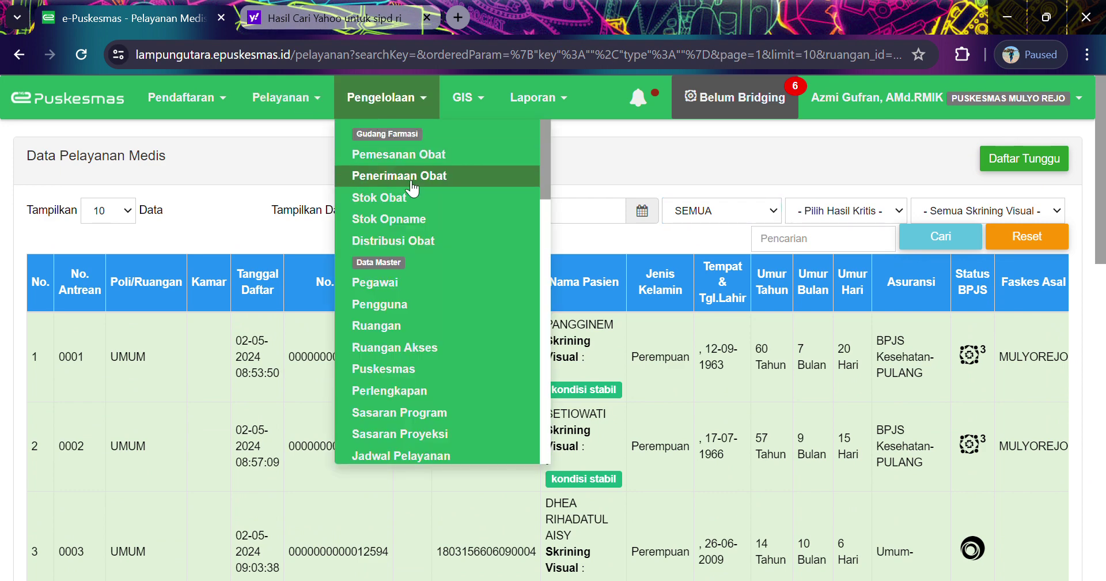
pyautogui.click(406, 196)
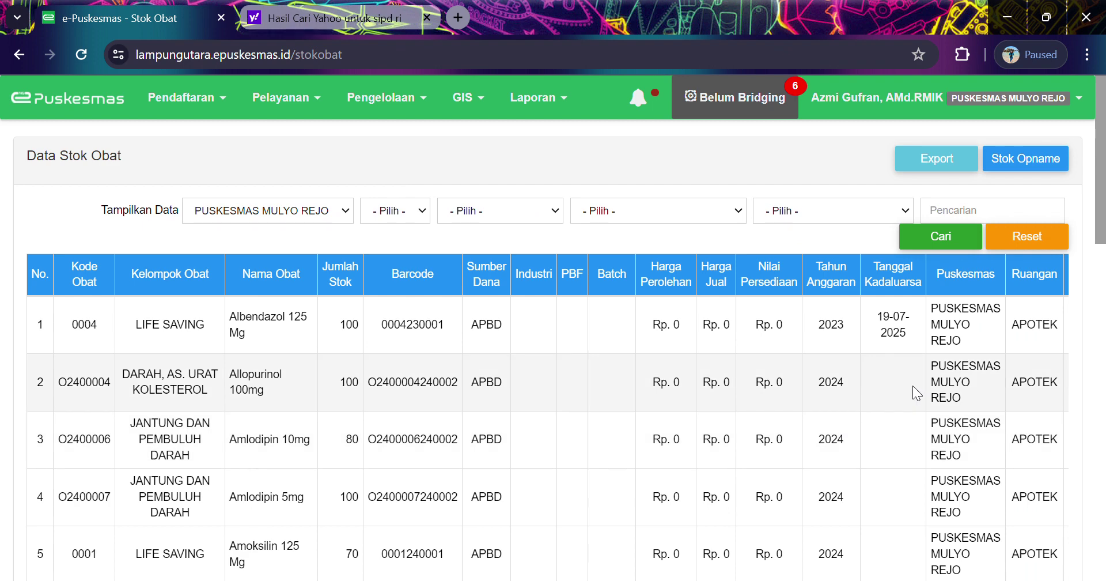
pyautogui.moveTo(1105, 218); pyautogui.dragTo(1083, 128)
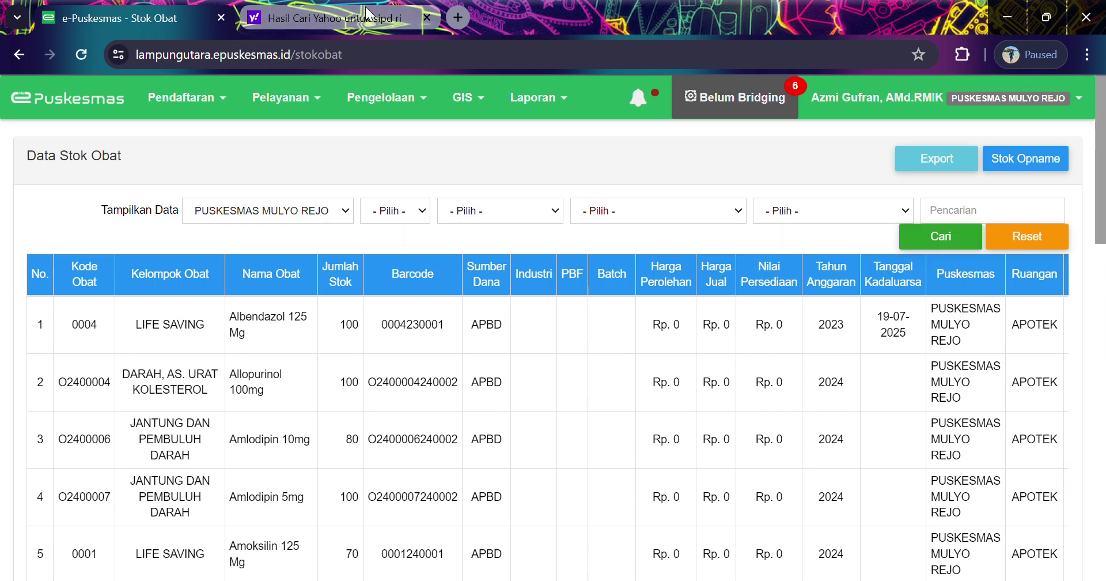